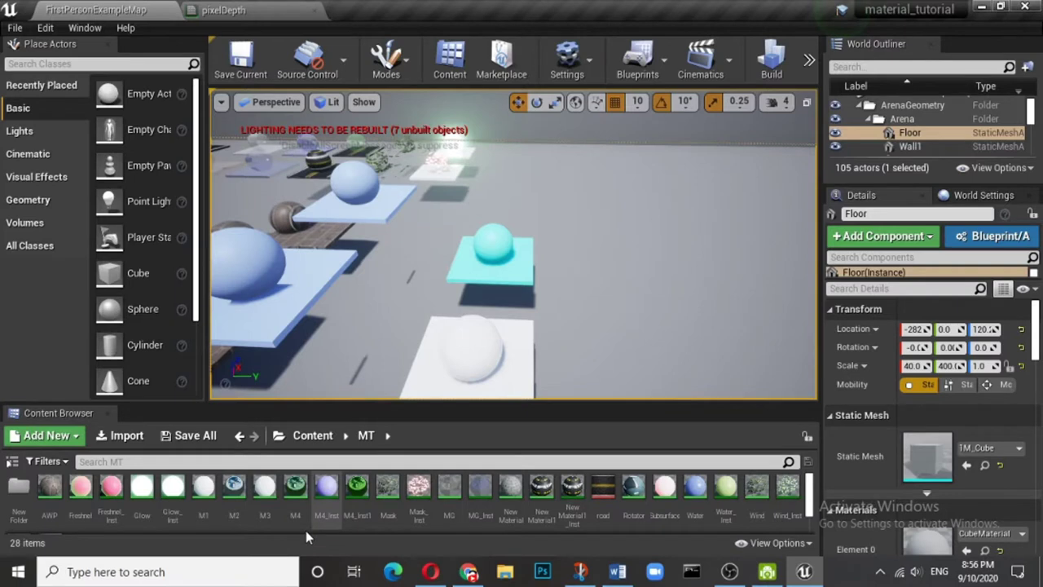
- Add a new material asset called PixelDepth in MT and open it in the Material Editor
{"action": "right_click", "coordinate": [306, 531]}
{"action": "left_click", "coordinate": [349, 217]}
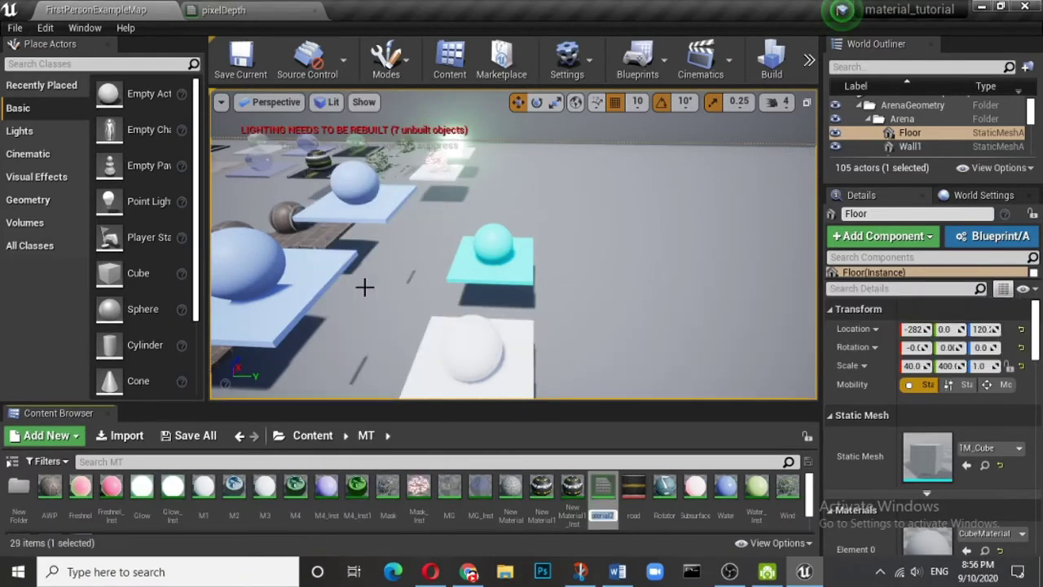
{"action": "type", "text": "Pixel"}
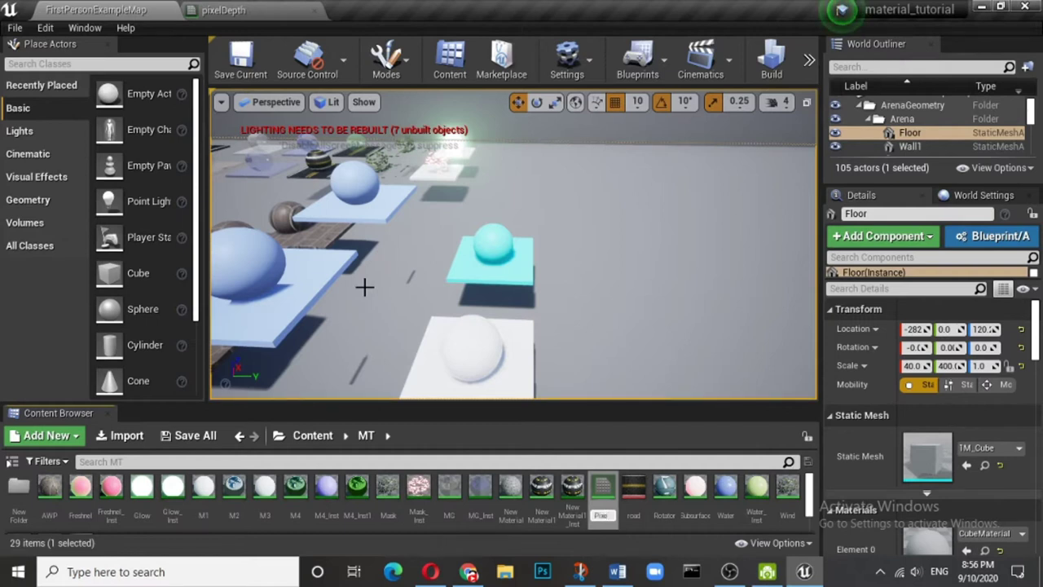
{"action": "type", "text": "Depth"}
{"action": "key", "text": "Return"}
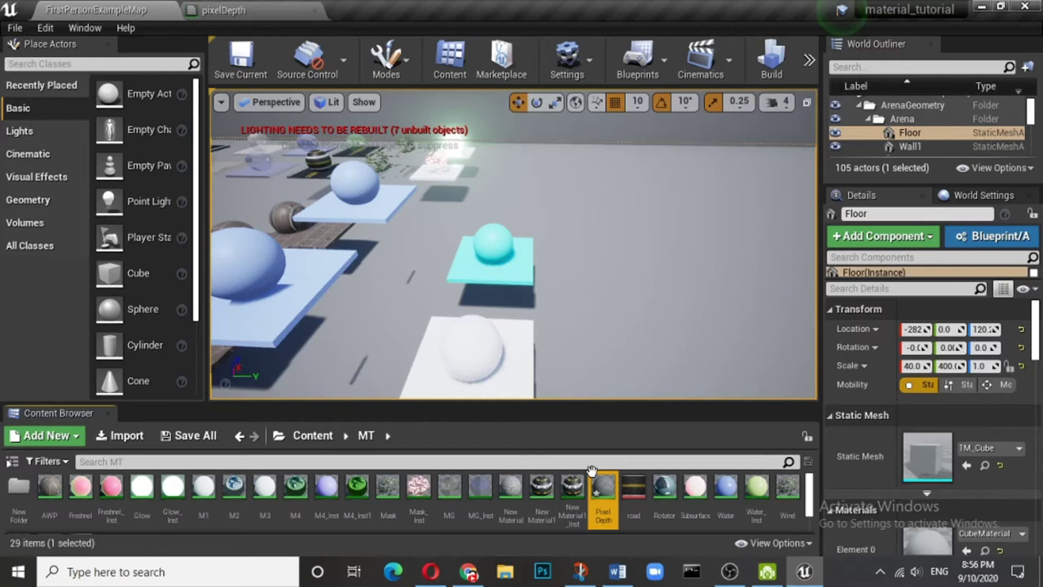
{"action": "double_click", "coordinate": [601, 489]}
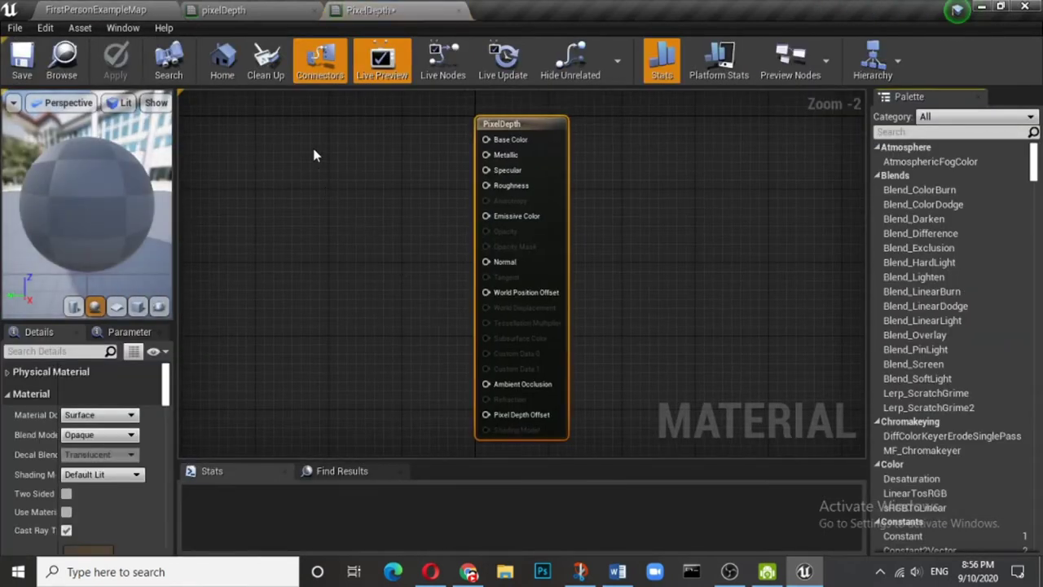
- Add two Constant3Vector colour nodes and a PixelDepth node to the graph
{"action": "left_click", "coordinate": [344, 124]}
{"action": "key", "text": "ctrl+v"}
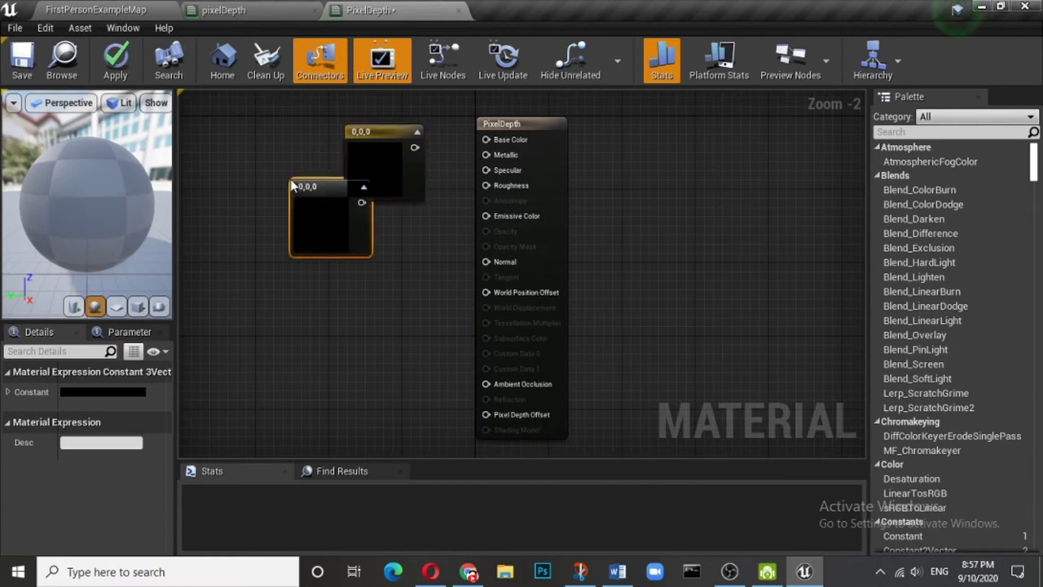
{"action": "right_click", "coordinate": [305, 327]}
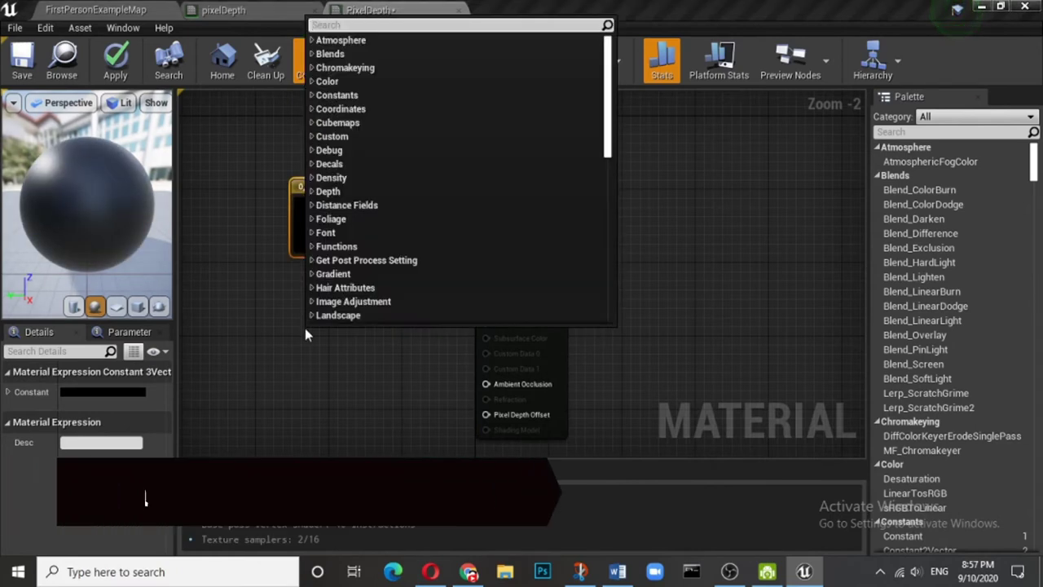
{"action": "type", "text": "pixel"}
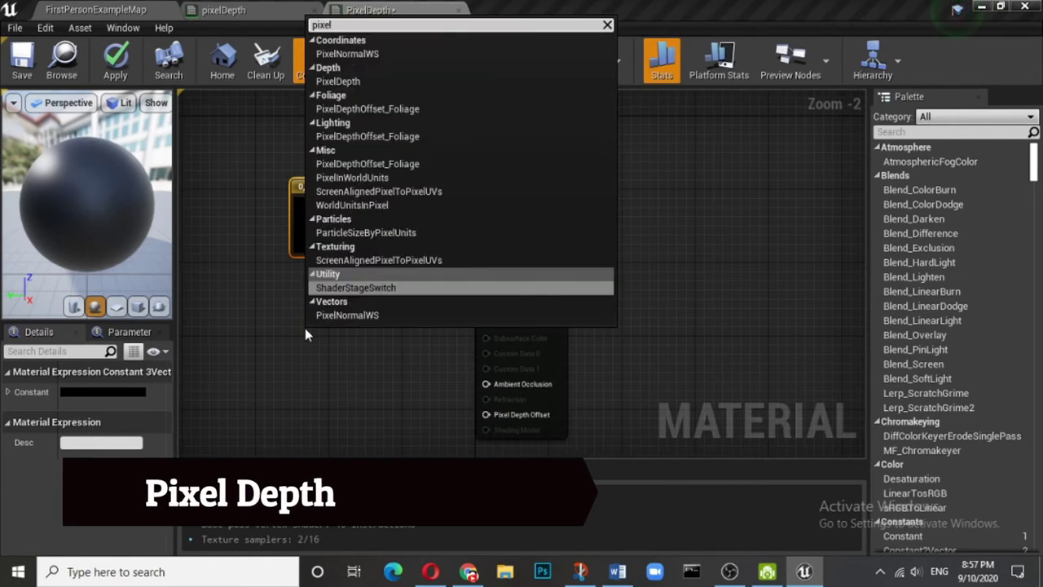
{"action": "left_click", "coordinate": [409, 83]}
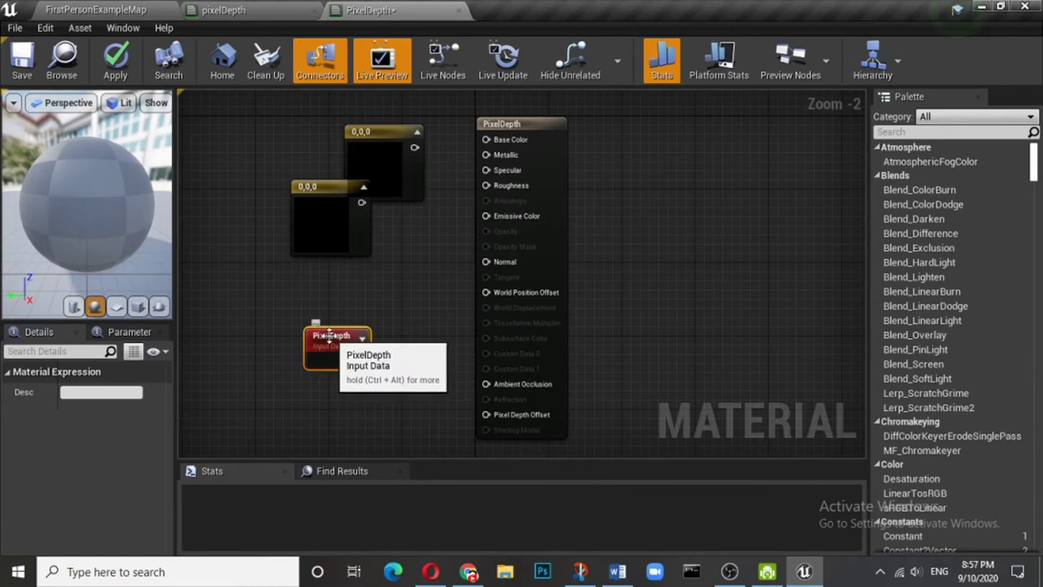
{"action": "left_click_drag", "start_coordinate": [329, 335], "coordinate": [225, 325]}
- Add a Subtract node with PixelDepth on A and a 0 constant on B
{"action": "right_click", "coordinate": [306, 320]}
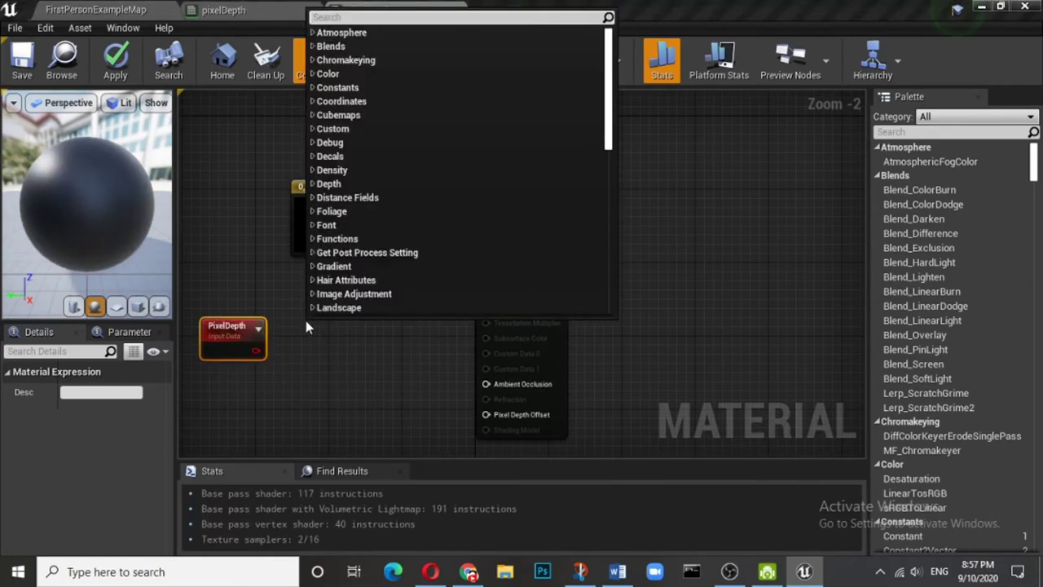
{"action": "type", "text": "subs"}
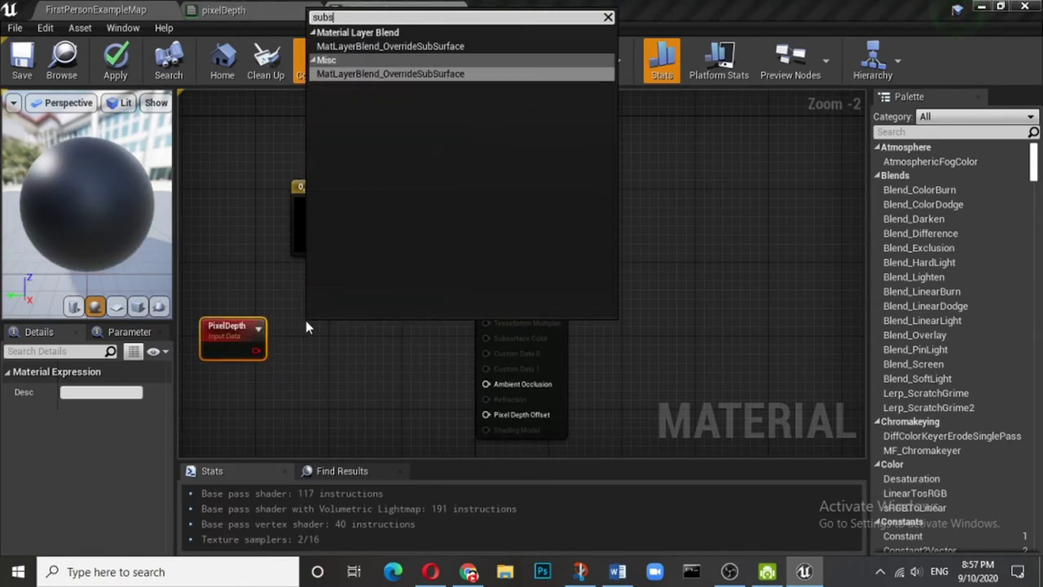
{"action": "type", "text": "tr"}
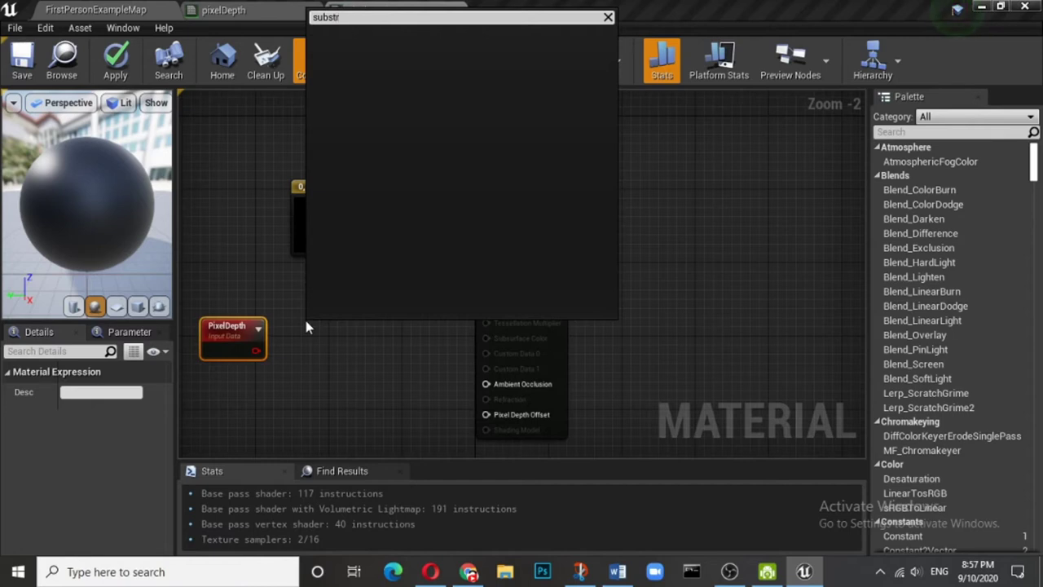
{"action": "key", "text": "BackSpace"}
{"action": "key", "text": "BackSpace"}
{"action": "key", "text": "BackSpace"}
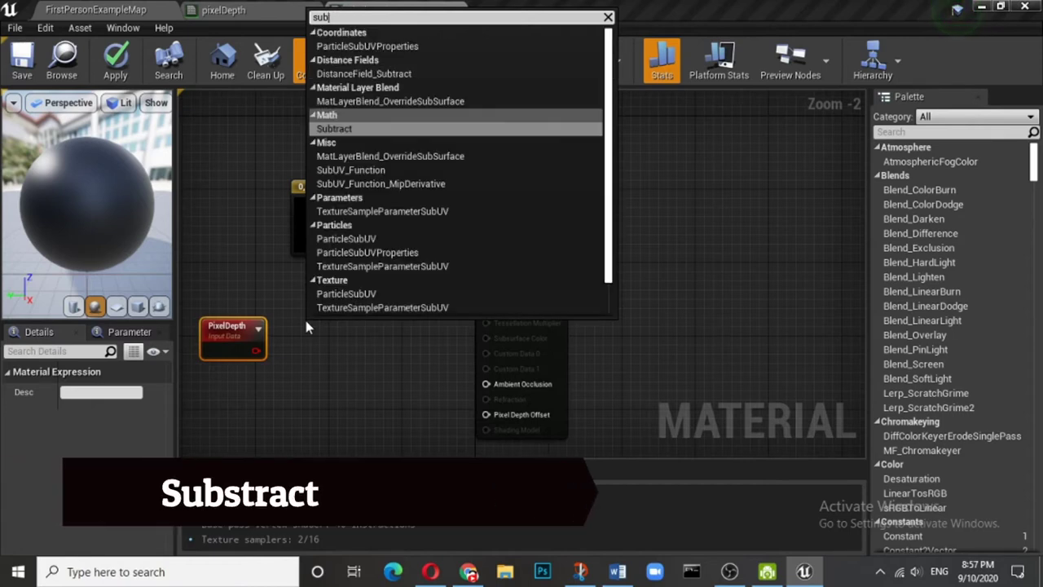
{"action": "left_click", "coordinate": [414, 129]}
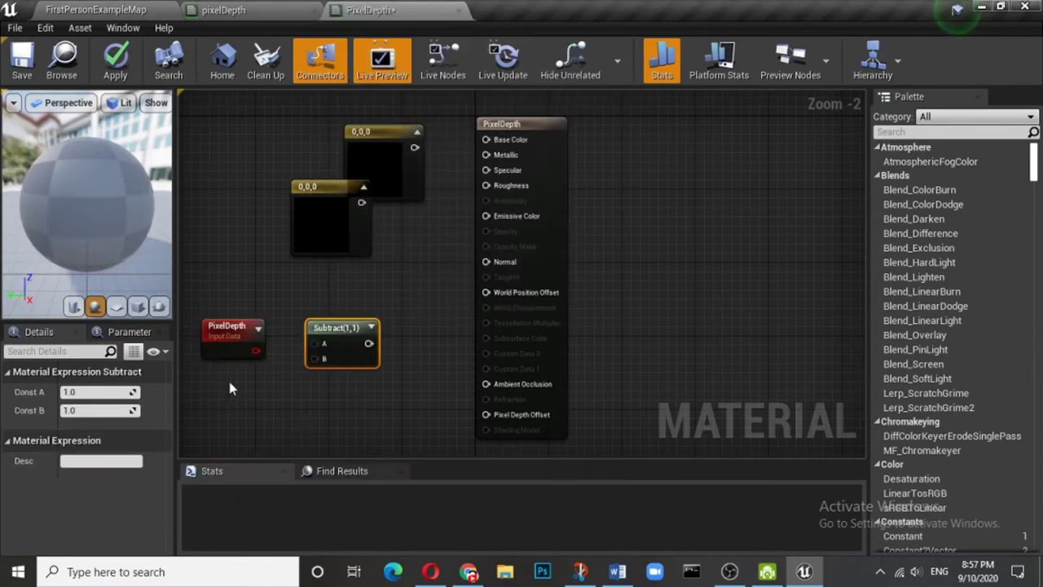
{"action": "left_click", "coordinate": [229, 383]}
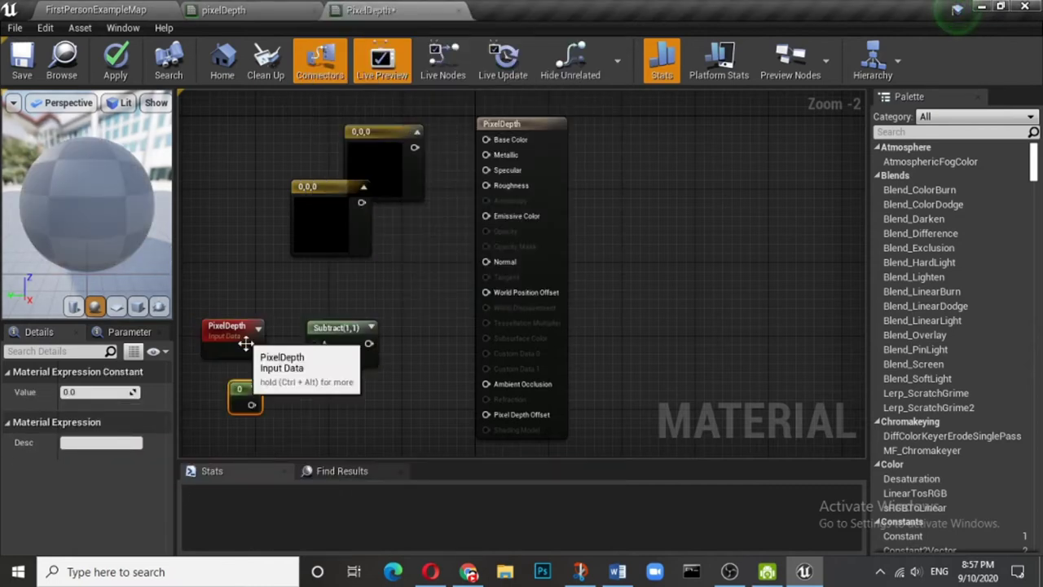
{"action": "left_click_drag", "start_coordinate": [257, 351], "coordinate": [323, 345]}
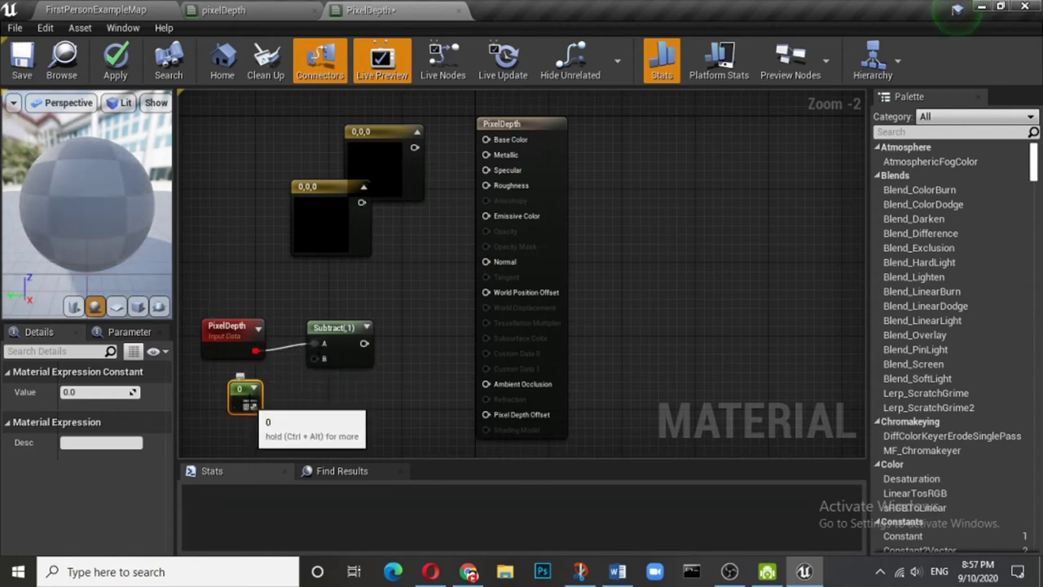
{"action": "left_click_drag", "start_coordinate": [251, 404], "coordinate": [315, 359]}
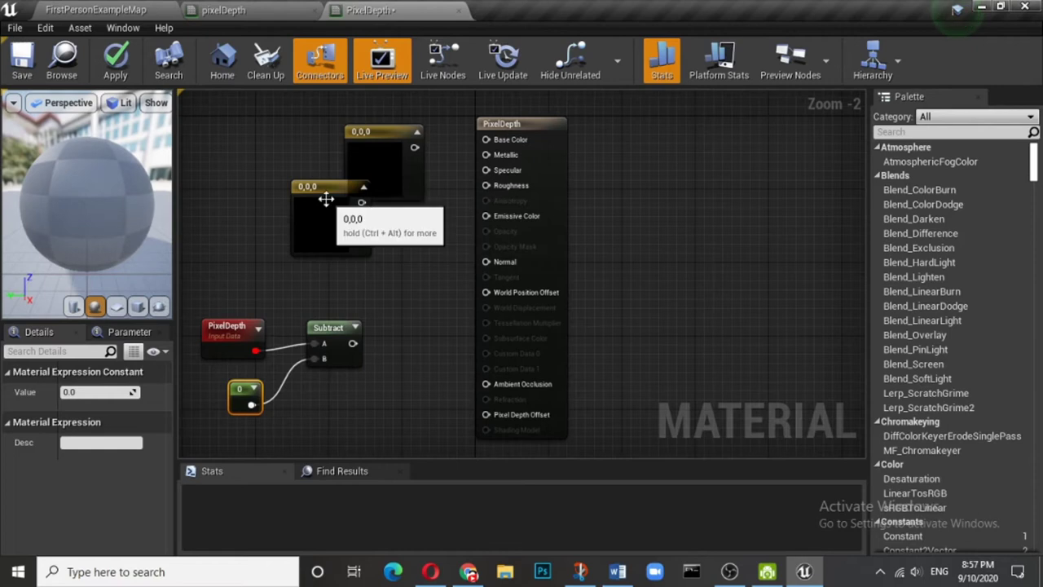
{"action": "left_click_drag", "start_coordinate": [322, 191], "coordinate": [324, 236]}
{"action": "left_click_drag", "start_coordinate": [371, 143], "coordinate": [308, 155]}
- Add a Lerp into Base Color, taking the two colour constants as A and B and Subtract as Alpha
{"action": "right_click", "coordinate": [415, 259]}
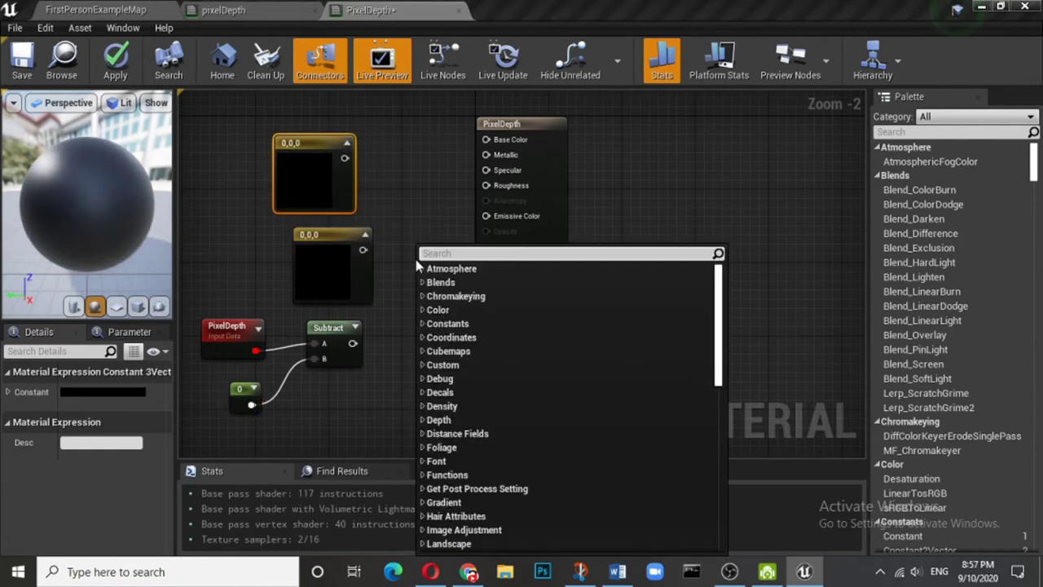
{"action": "type", "text": "lerp"}
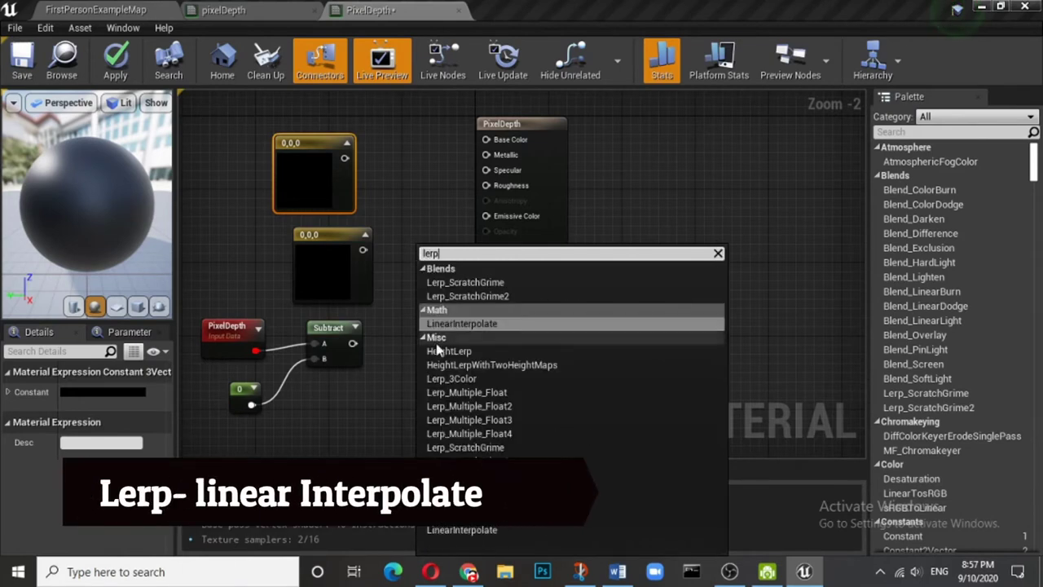
{"action": "left_click", "coordinate": [445, 324]}
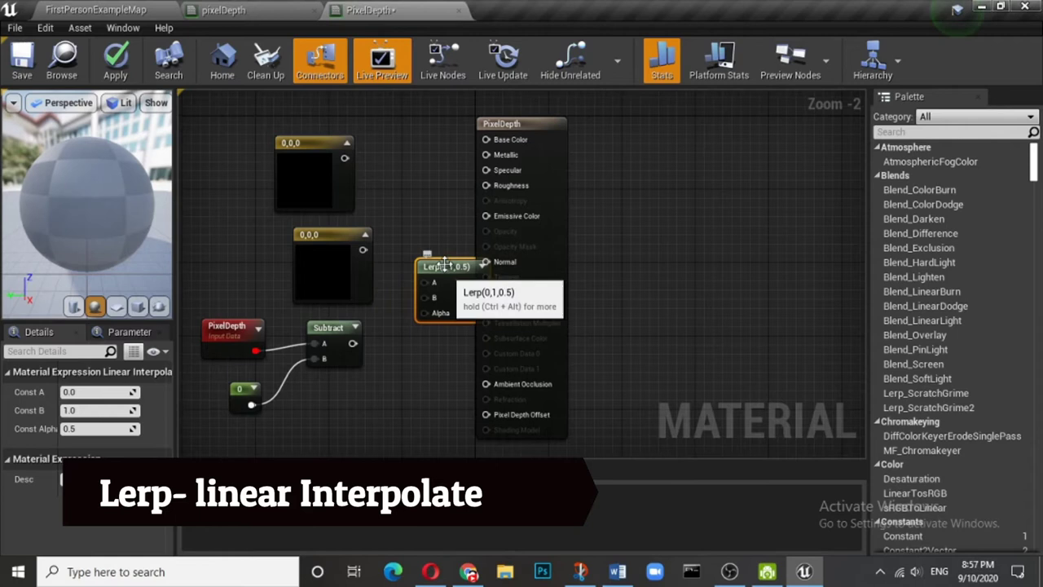
{"action": "left_click_drag", "start_coordinate": [450, 284], "coordinate": [435, 270]}
{"action": "left_click_drag", "start_coordinate": [536, 123], "coordinate": [600, 132]}
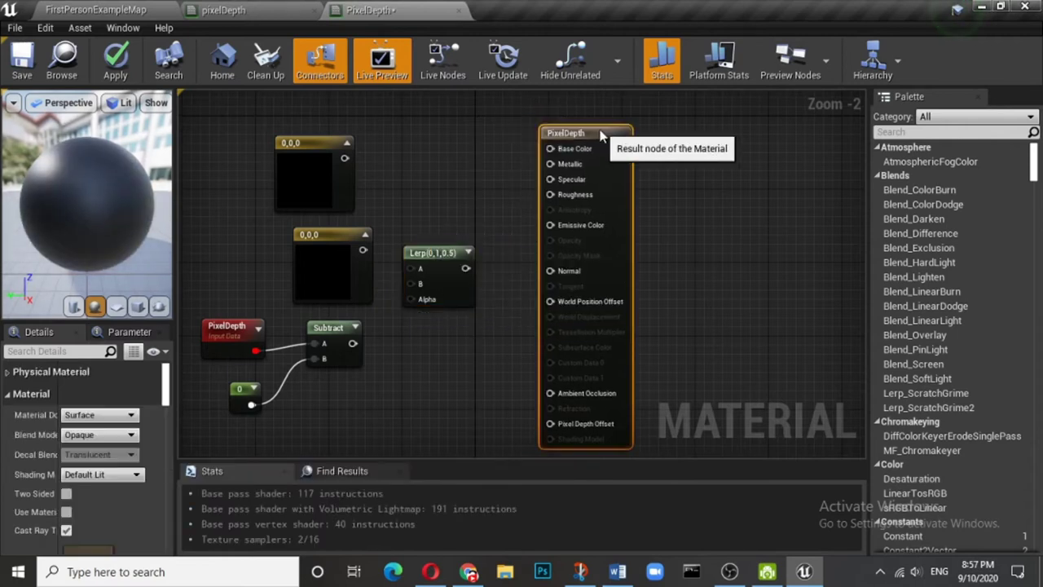
{"action": "left_click_drag", "start_coordinate": [465, 268], "coordinate": [565, 152]}
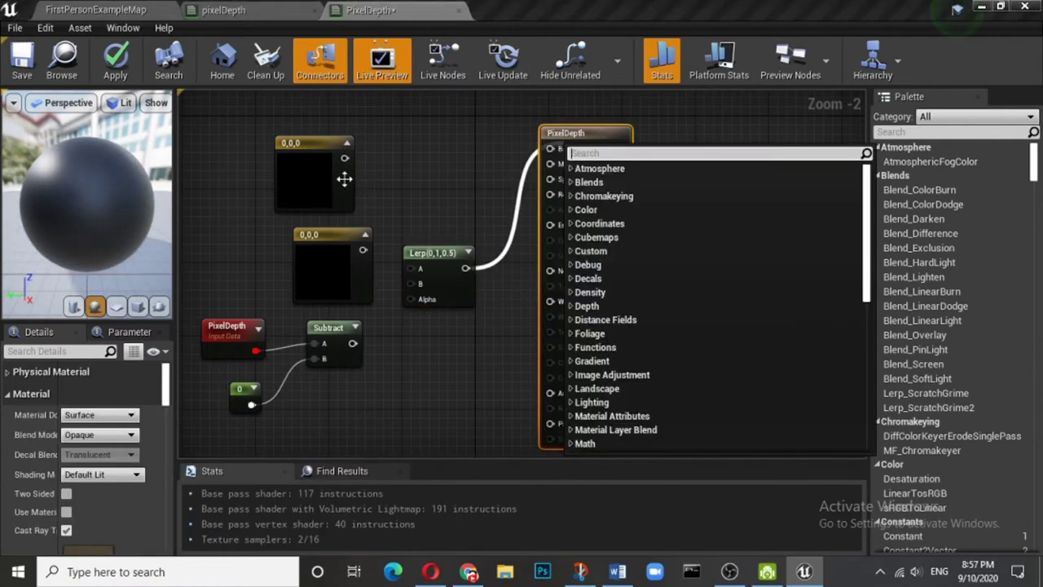
{"action": "left_click_drag", "start_coordinate": [344, 158], "coordinate": [407, 273]}
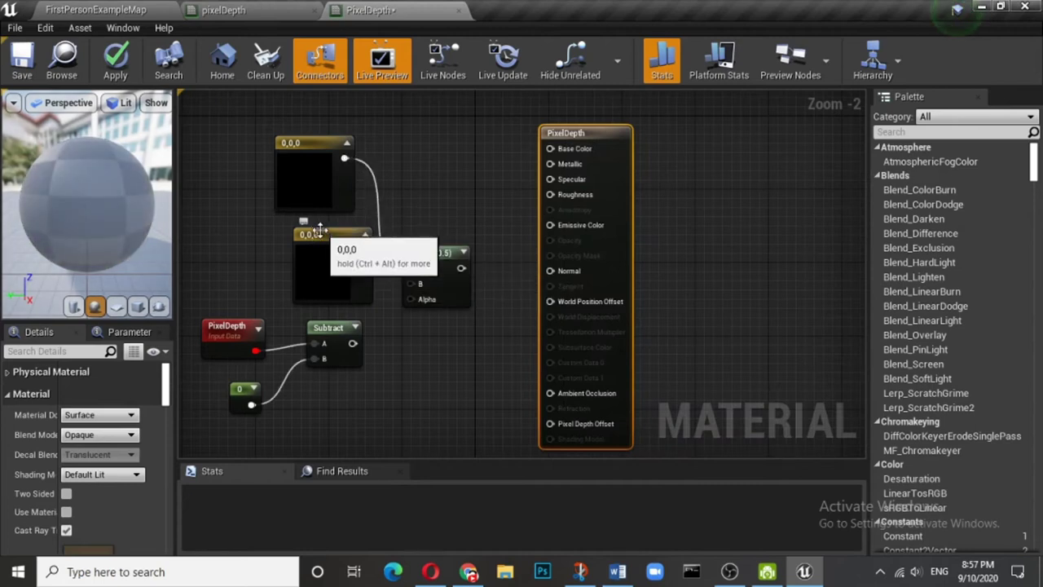
{"action": "left_click_drag", "start_coordinate": [319, 227], "coordinate": [416, 283]}
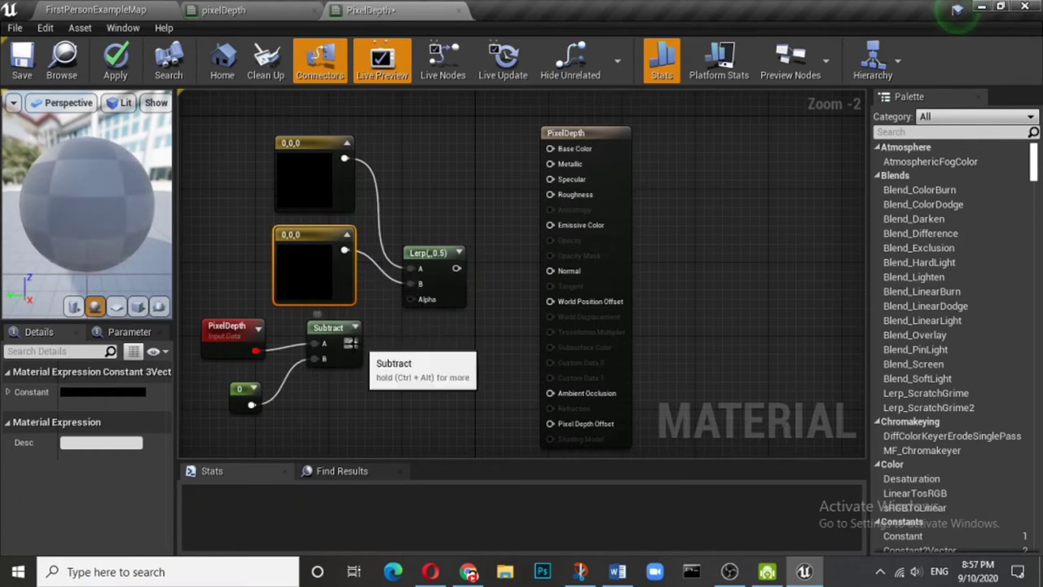
{"action": "left_click_drag", "start_coordinate": [352, 343], "coordinate": [409, 299]}
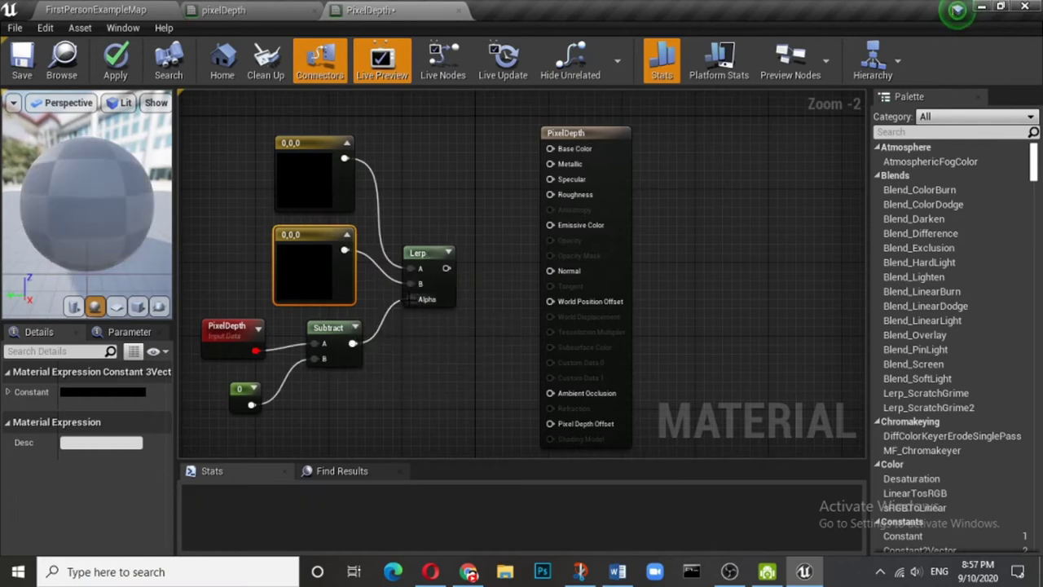
- Make the top colour constant a fully saturated pink-red (1,0,0.108)
{"action": "double_click", "coordinate": [302, 184]}
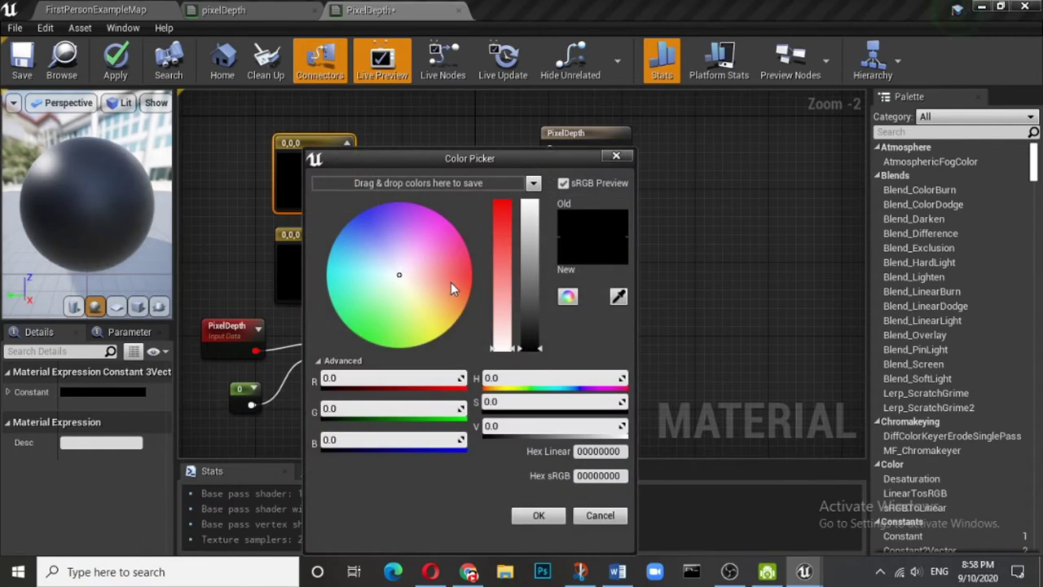
{"action": "left_click_drag", "start_coordinate": [468, 274], "coordinate": [466, 267]}
{"action": "left_click", "coordinate": [528, 207]}
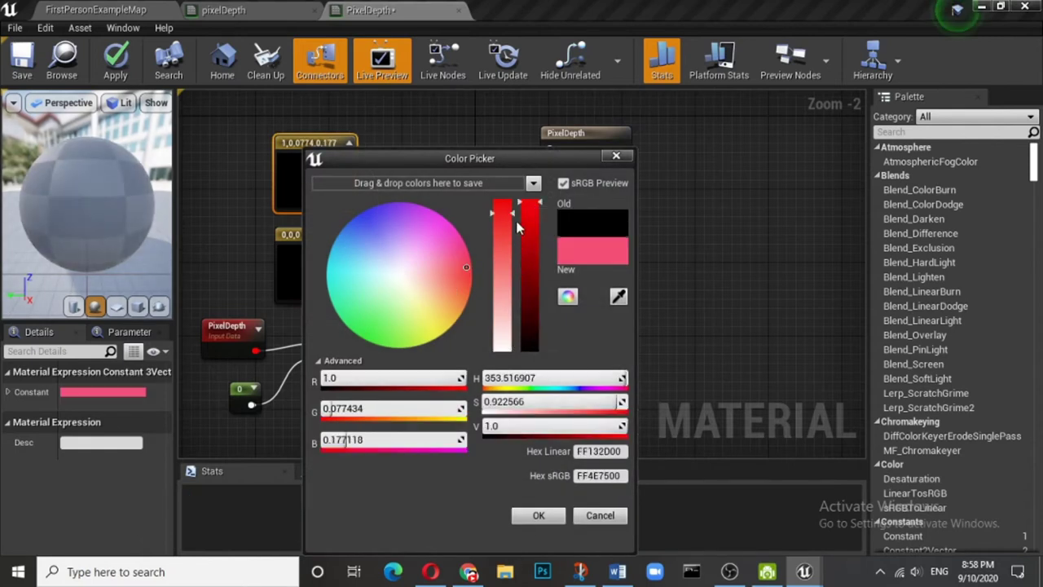
{"action": "left_click_drag", "start_coordinate": [516, 224], "coordinate": [515, 195]}
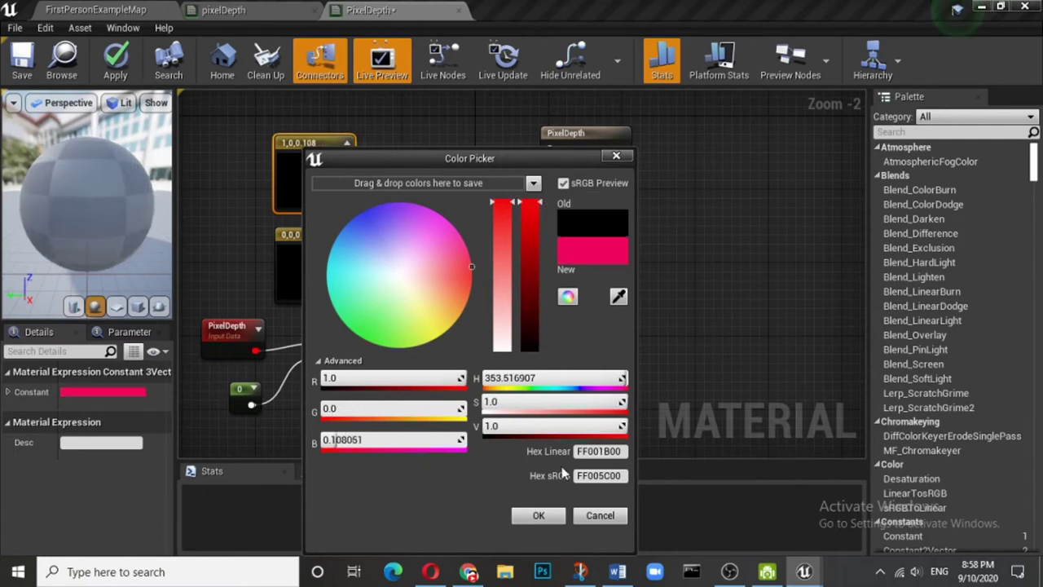
{"action": "left_click", "coordinate": [557, 516]}
- Set the second colour constant to full green (0.027,1,0.15)
{"action": "left_click", "coordinate": [328, 261]}
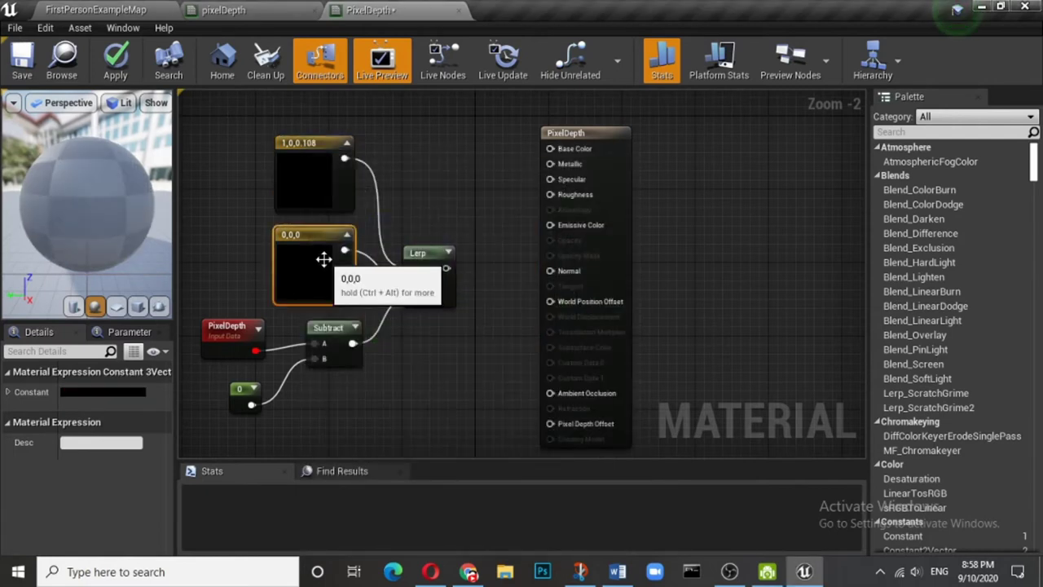
{"action": "left_click", "coordinate": [107, 391]}
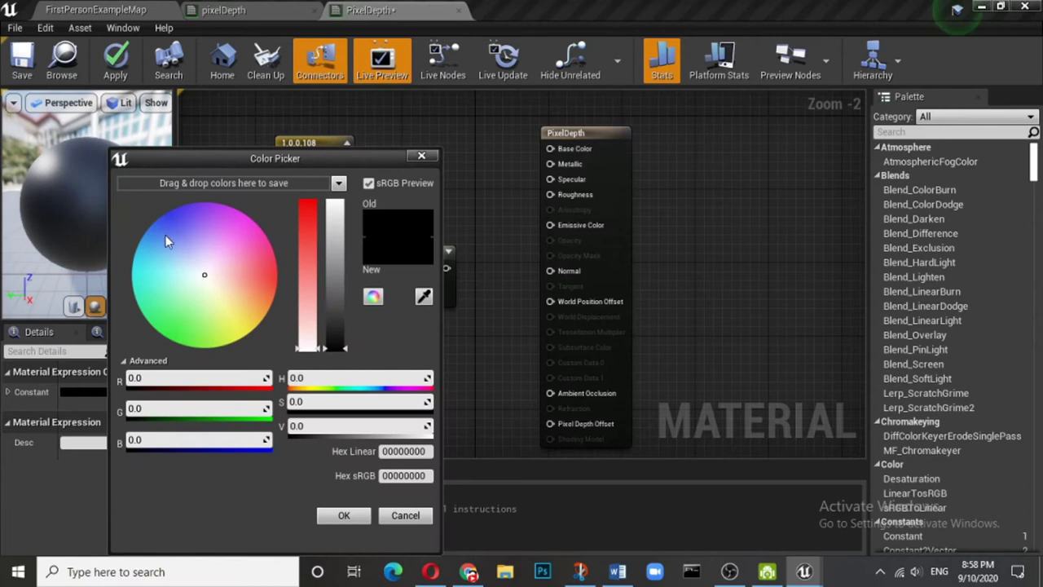
{"action": "left_click", "coordinate": [162, 332]}
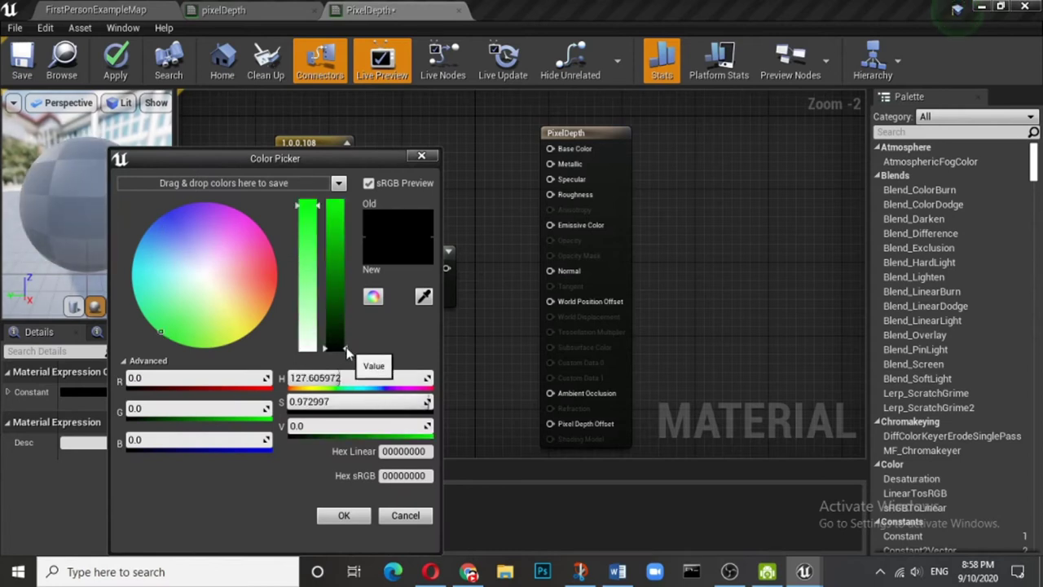
{"action": "left_click_drag", "start_coordinate": [343, 348], "coordinate": [335, 204]}
{"action": "left_click", "coordinate": [347, 517]}
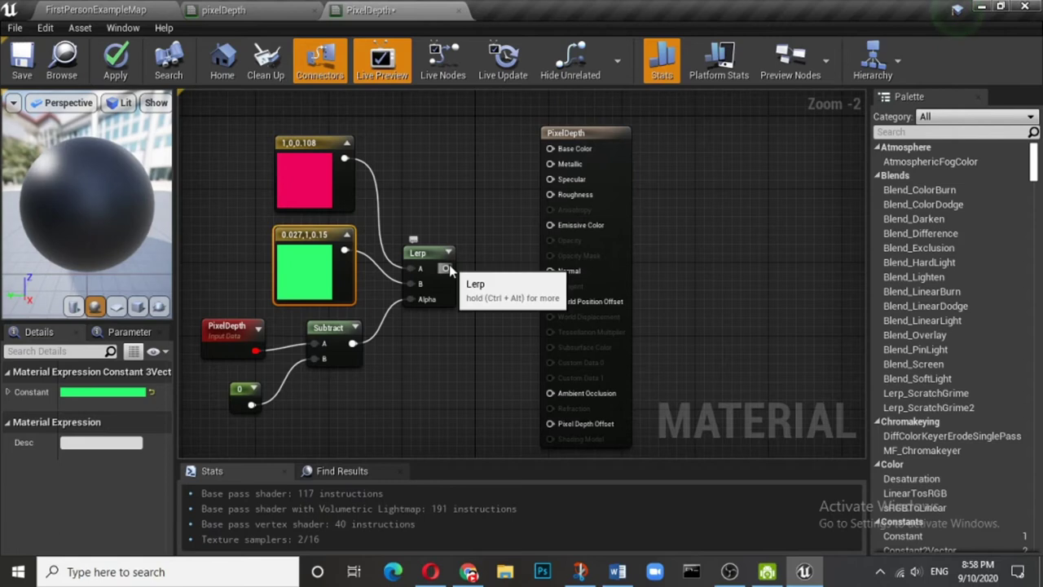
- Connect the Lerp to Base Color and change the subtracted constant from 0 to 500
{"action": "left_click_drag", "start_coordinate": [447, 267], "coordinate": [550, 150]}
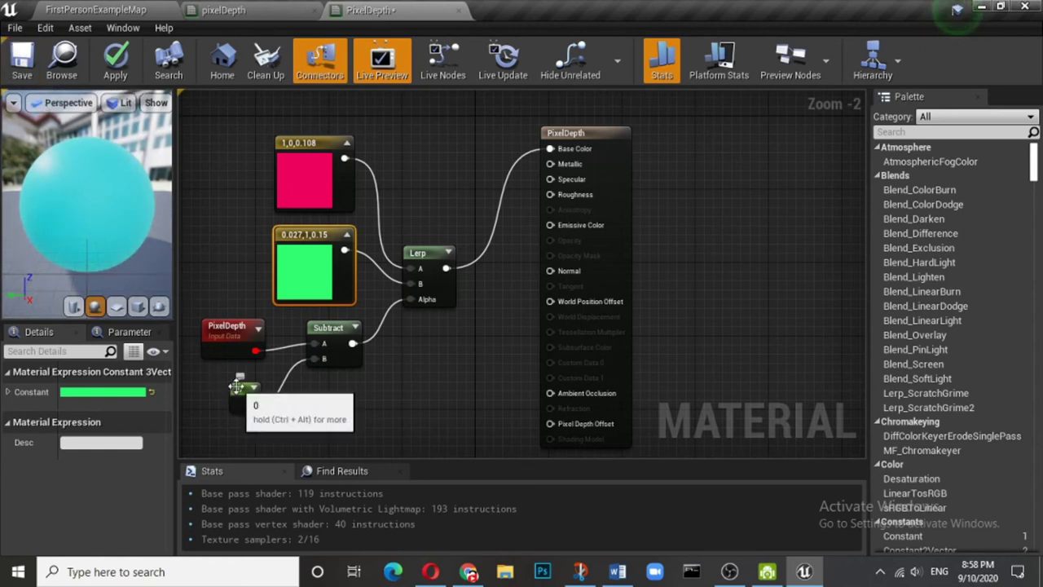
{"action": "left_click", "coordinate": [236, 386]}
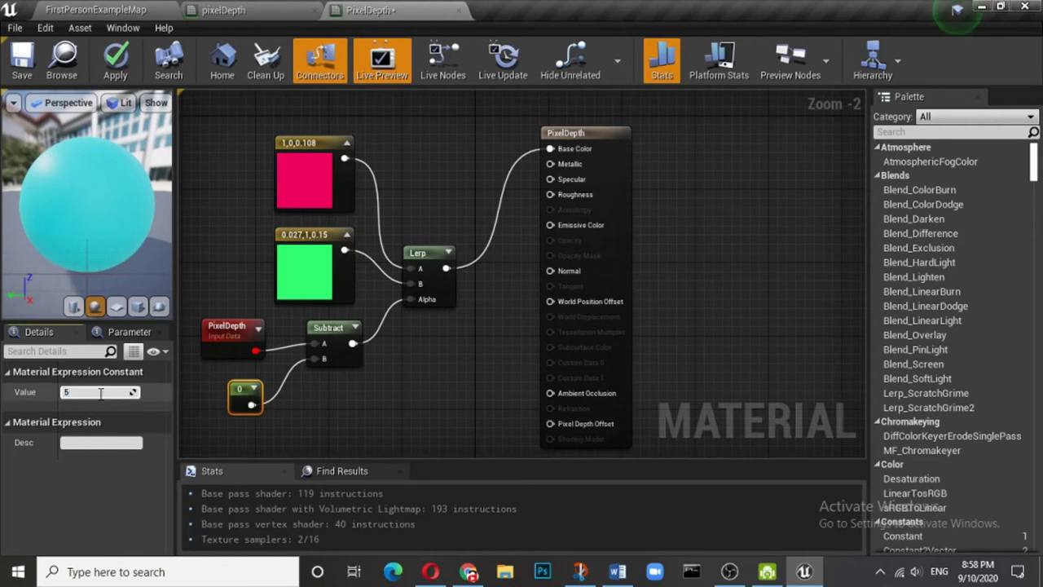
{"action": "key", "text": "Return"}
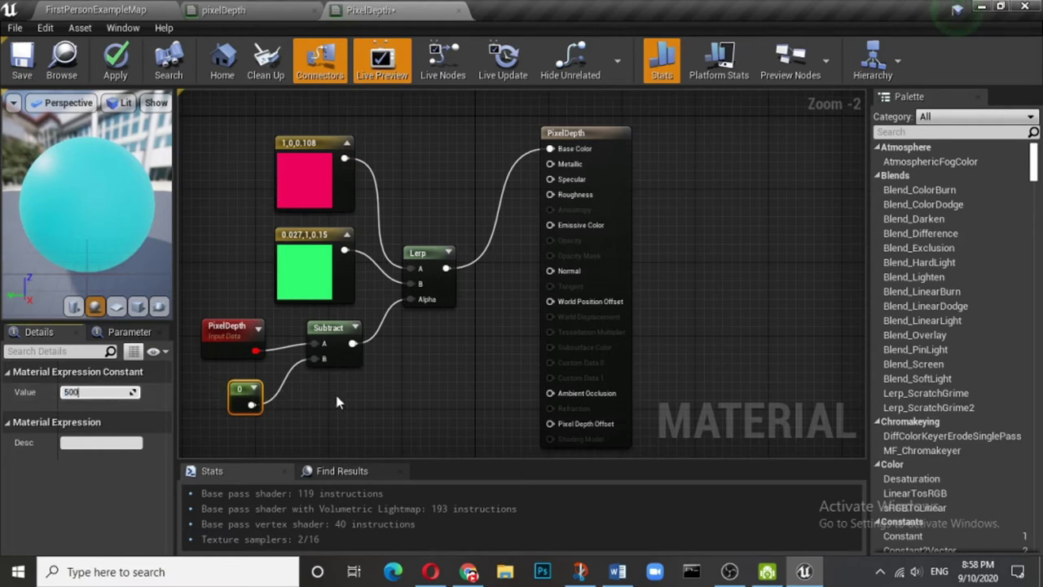
{"action": "left_click", "coordinate": [208, 397]}
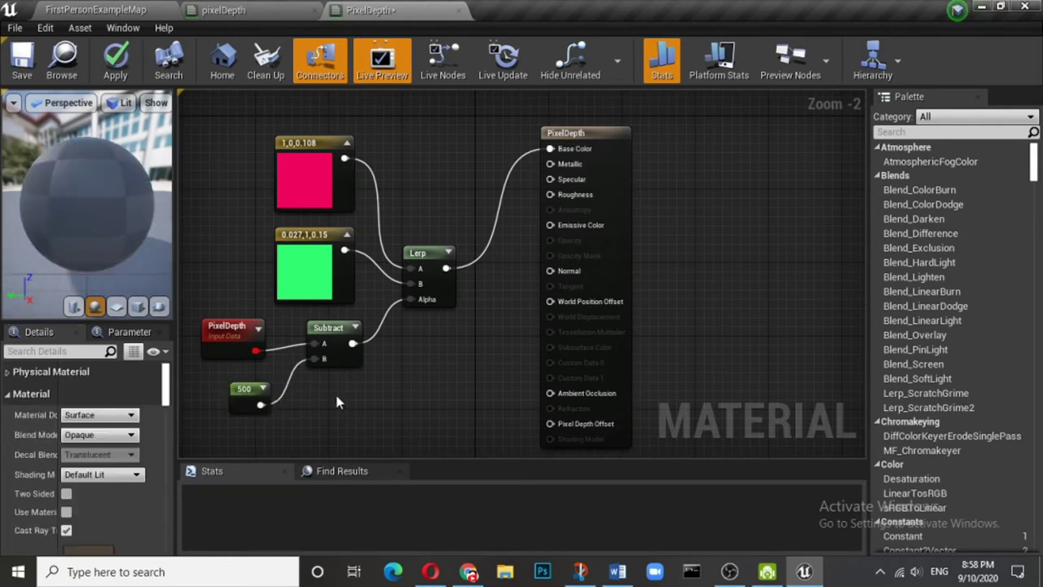
- Save the PixelDepth material
{"action": "left_click", "coordinate": [18, 61]}
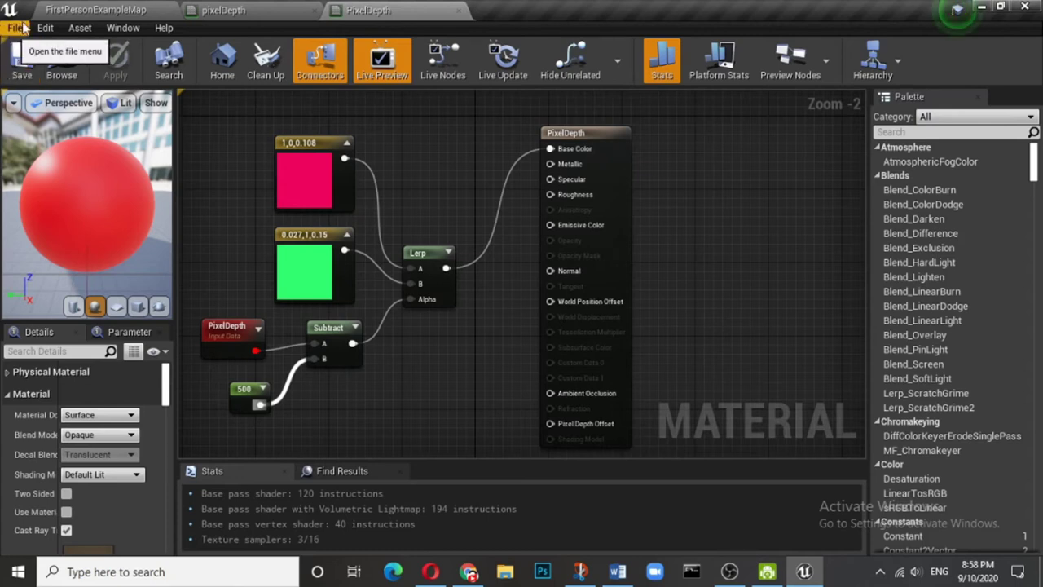
{"action": "left_click", "coordinate": [14, 28]}
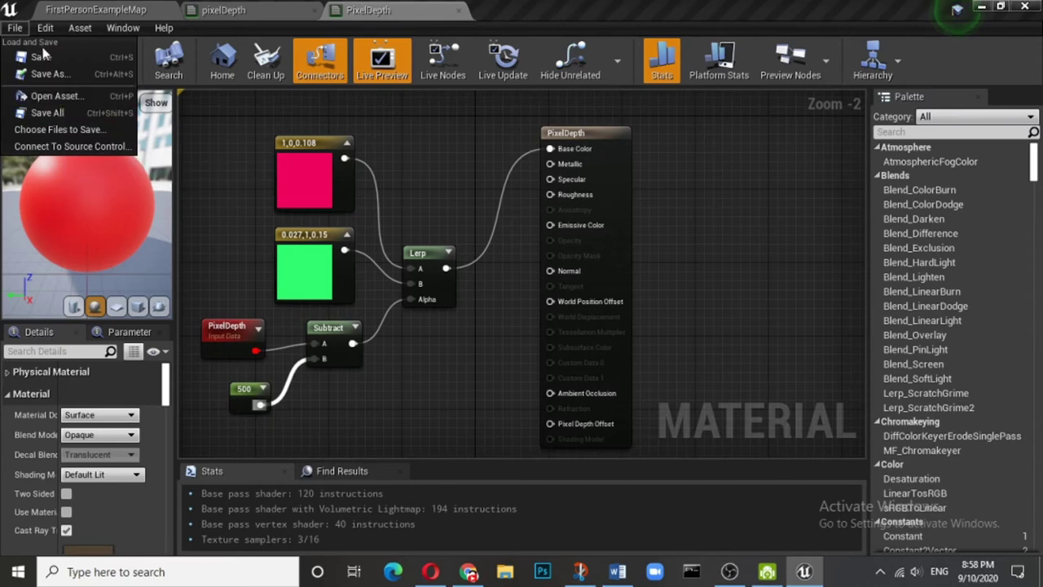
{"action": "left_click", "coordinate": [13, 29]}
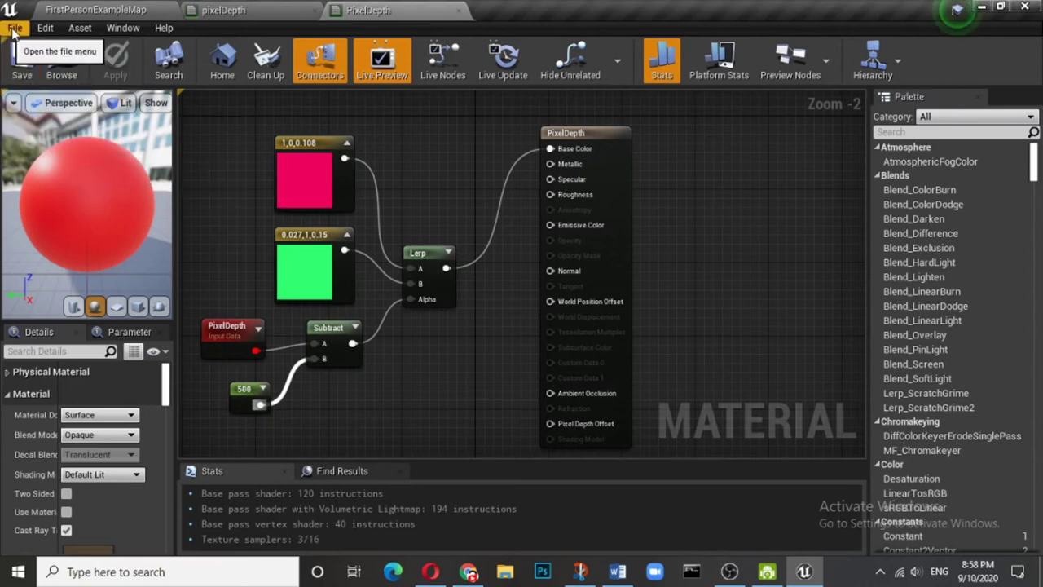
{"action": "left_click", "coordinate": [14, 29]}
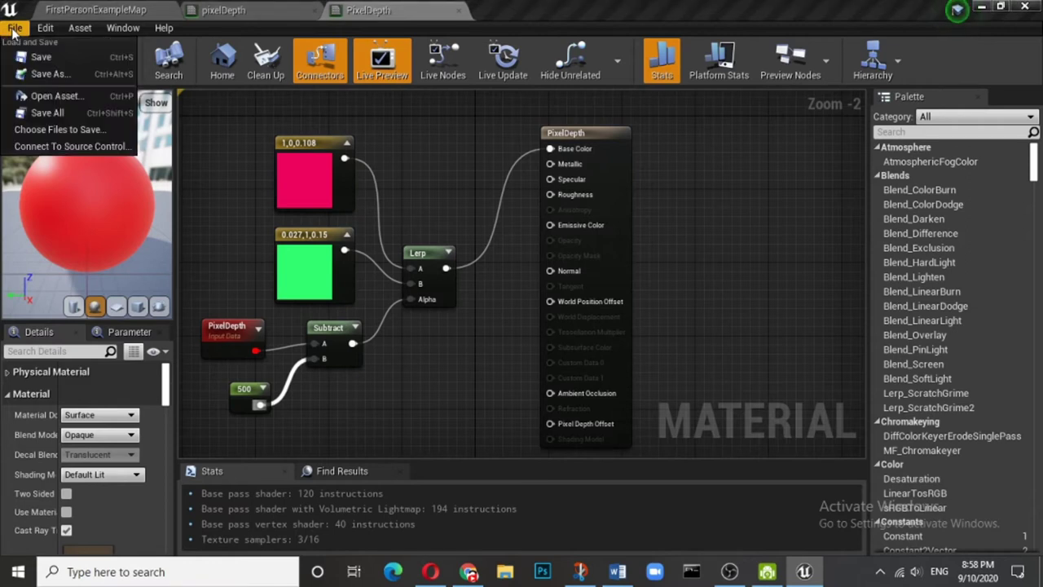
- In FirstPersonExampleMap, drop PixelDepth onto the white sphere and its floor platform
{"action": "left_click", "coordinate": [87, 10]}
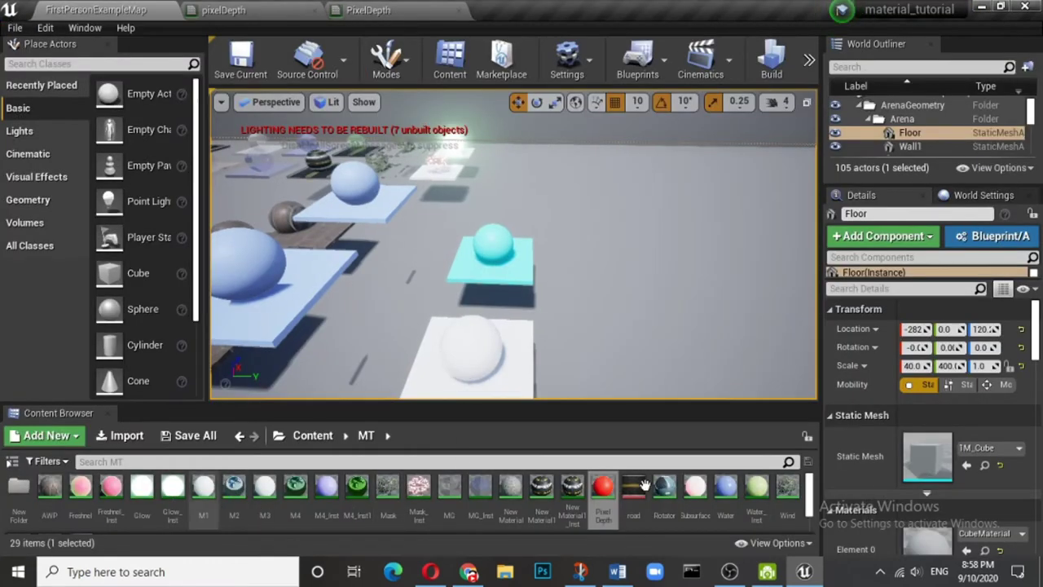
{"action": "left_click_drag", "start_coordinate": [616, 497], "coordinate": [485, 351]}
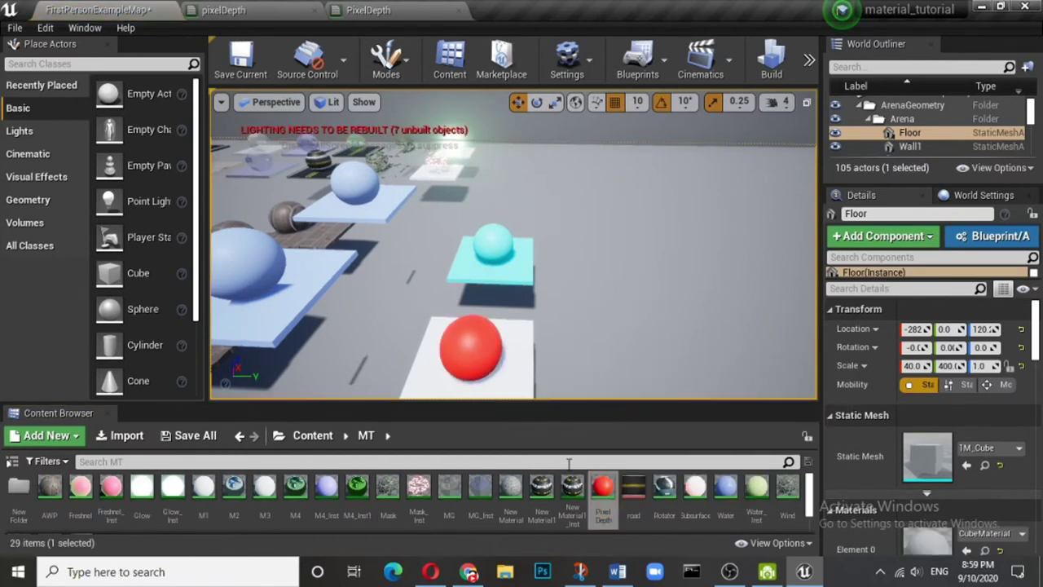
{"action": "left_click_drag", "start_coordinate": [603, 489], "coordinate": [508, 364]}
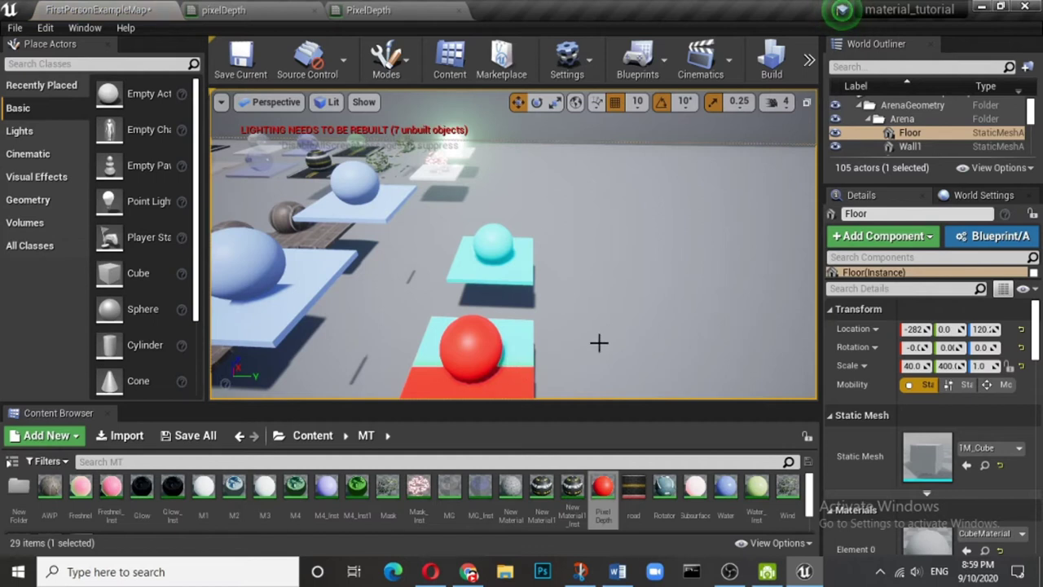
{"action": "right_click_drag", "start_coordinate": [513, 269], "coordinate": [598, 344]}
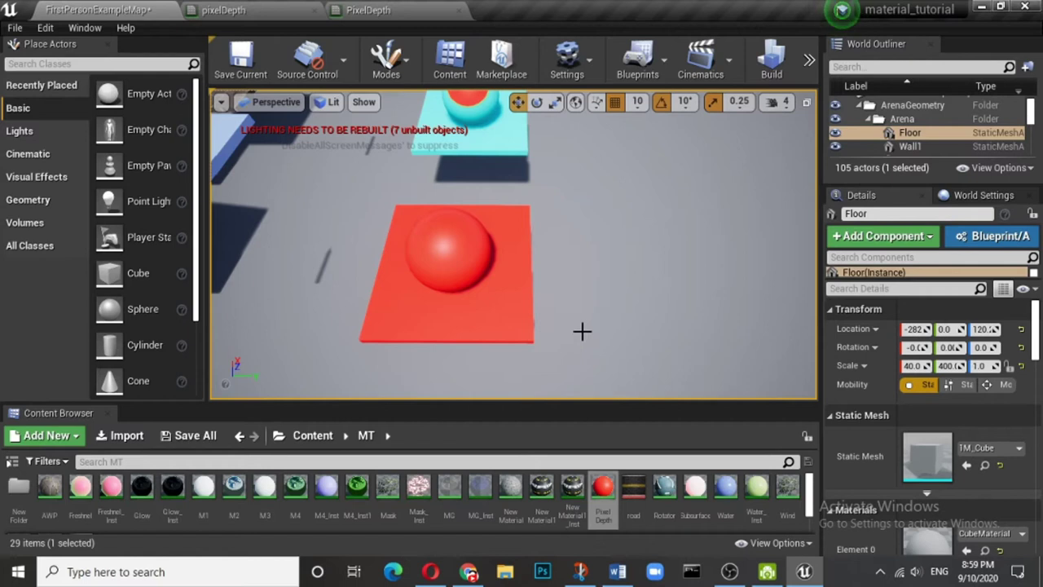
- Save all assets and the level, then reopen PixelDepth in the Material Editor
{"action": "left_click", "coordinate": [15, 28]}
{"action": "left_click", "coordinate": [59, 160]}
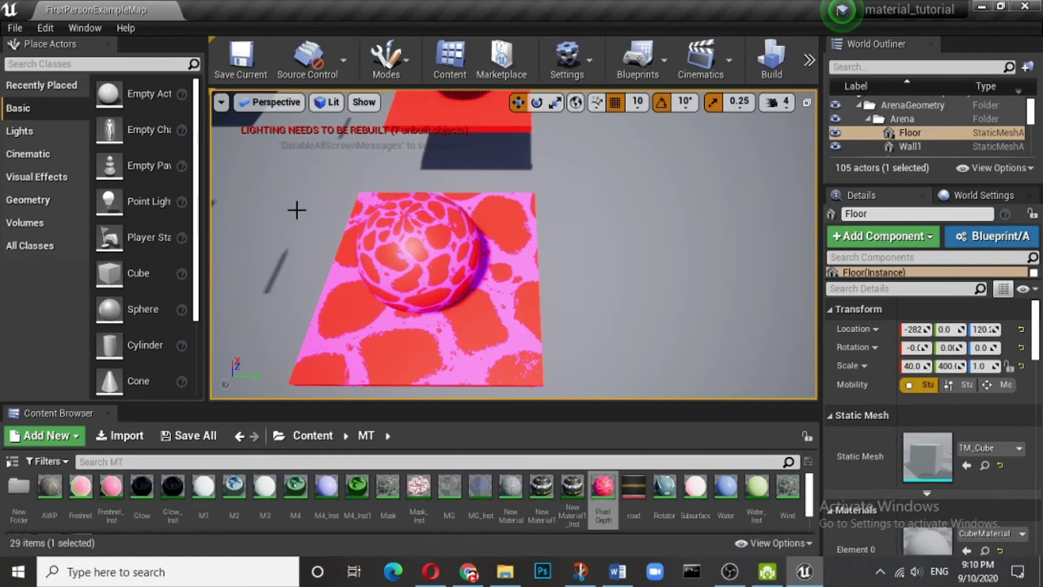
{"action": "scroll", "coordinate": [504, 307], "scroll_direction": "down", "scroll_amount": 5}
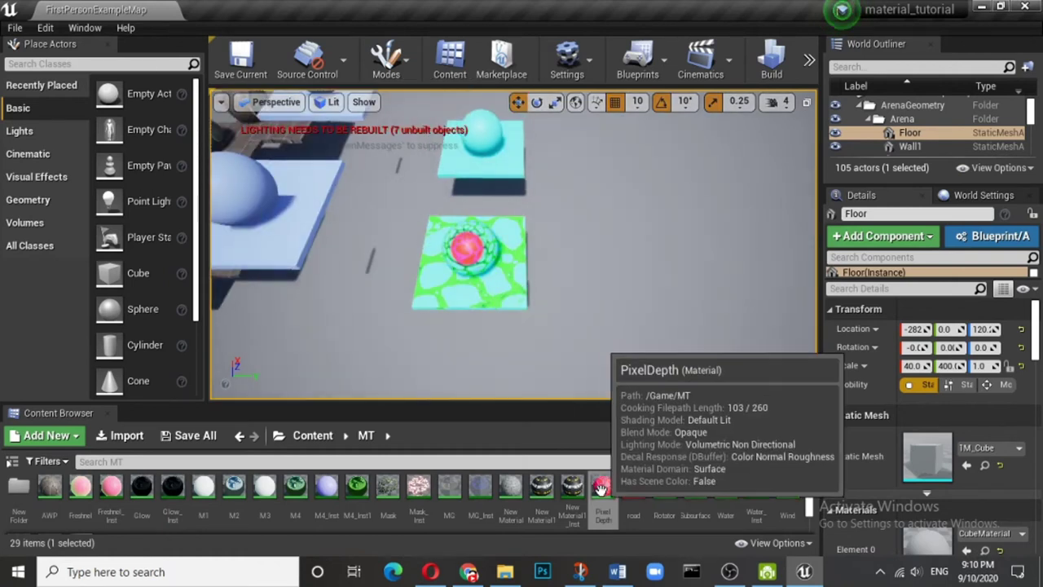
{"action": "double_click", "coordinate": [601, 489]}
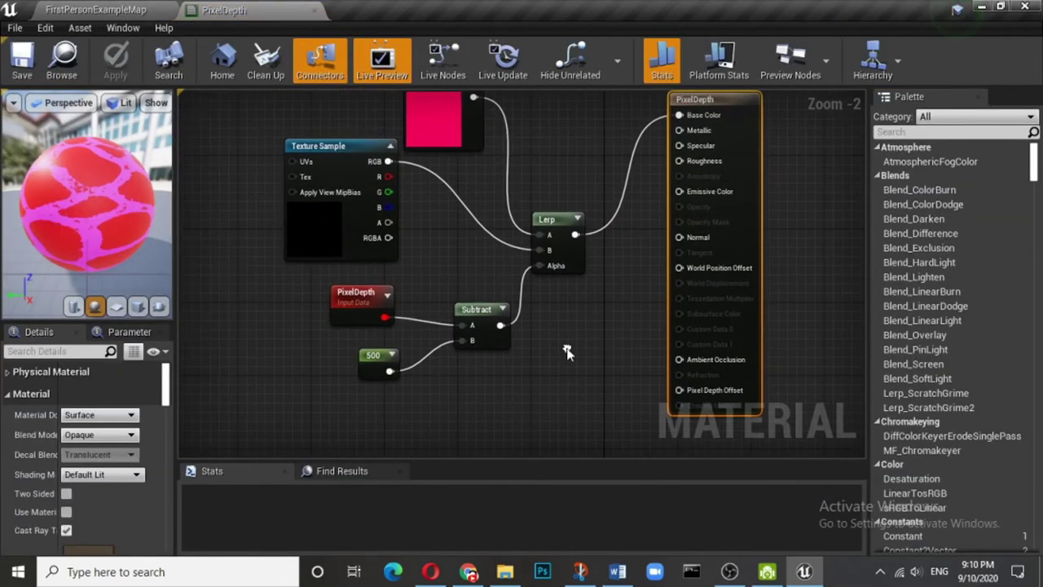
- Delete the Texture Sample node from the graph
{"action": "left_click", "coordinate": [336, 149]}
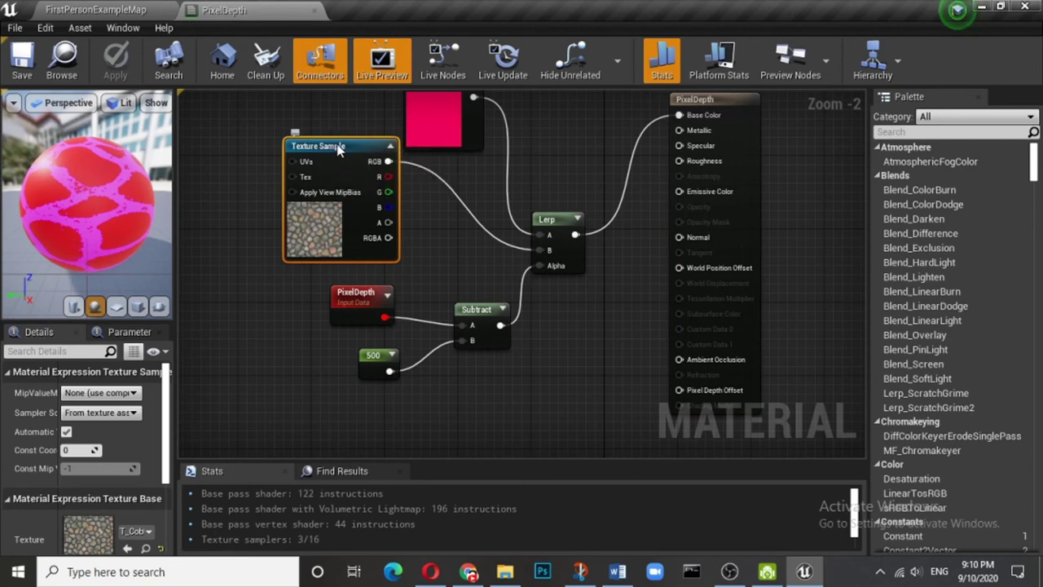
{"action": "key", "text": "Delete"}
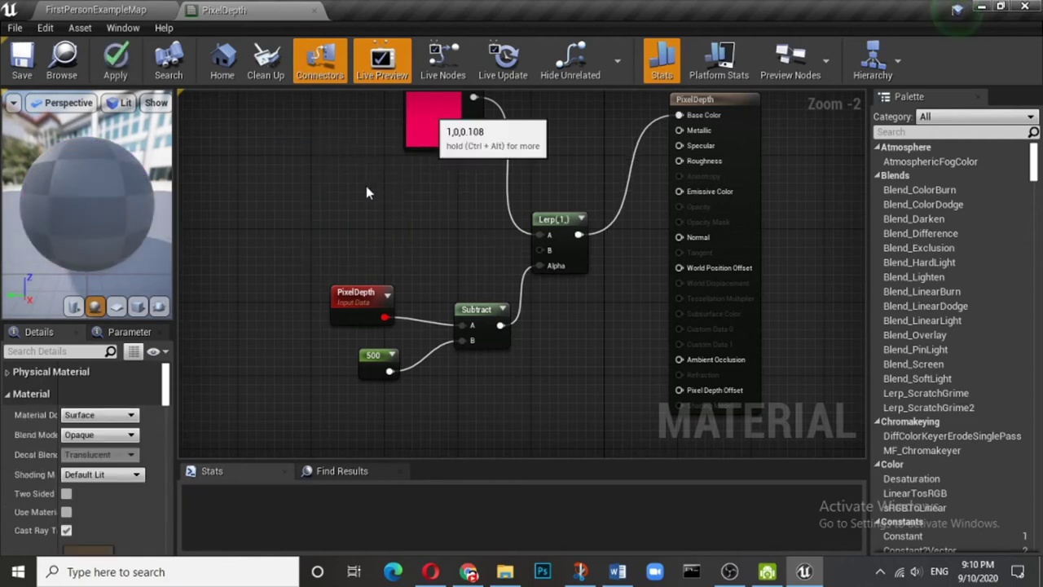
{"action": "right_click_drag", "start_coordinate": [366, 186], "coordinate": [330, 265]}
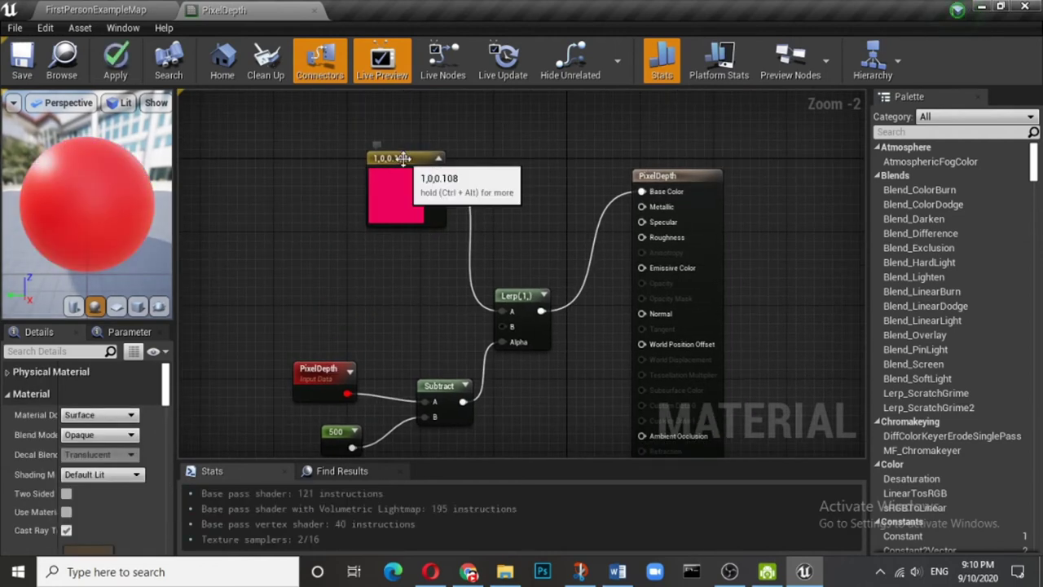
- Duplicate the pink constant for Lerp B and make the copy green (0,1,0.0645)
{"action": "left_click", "coordinate": [402, 158]}
{"action": "left_click", "coordinate": [403, 158], "text": "ctrl"}
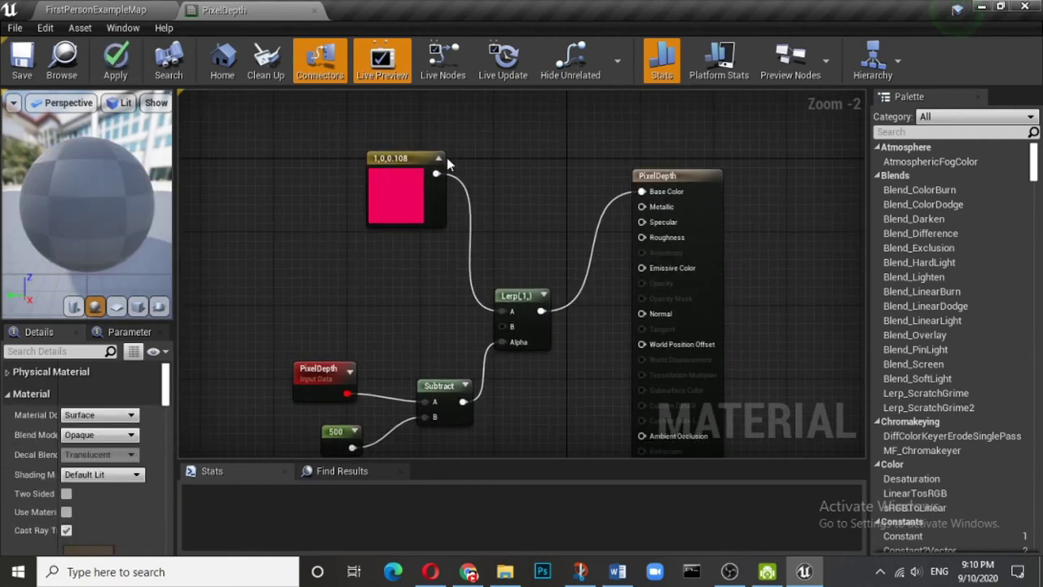
{"action": "left_click", "coordinate": [403, 158]}
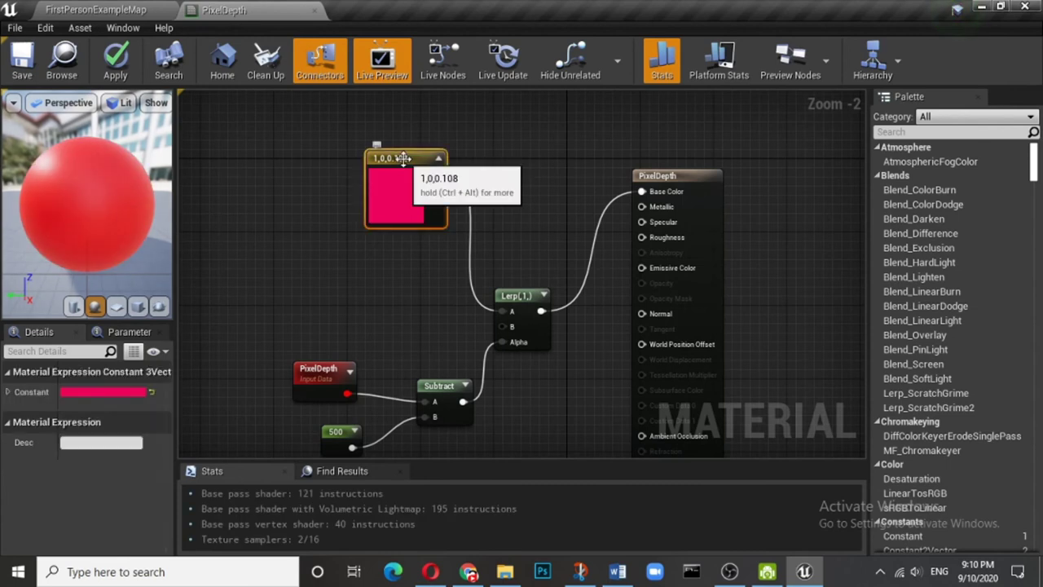
{"action": "key", "text": "ctrl+v"}
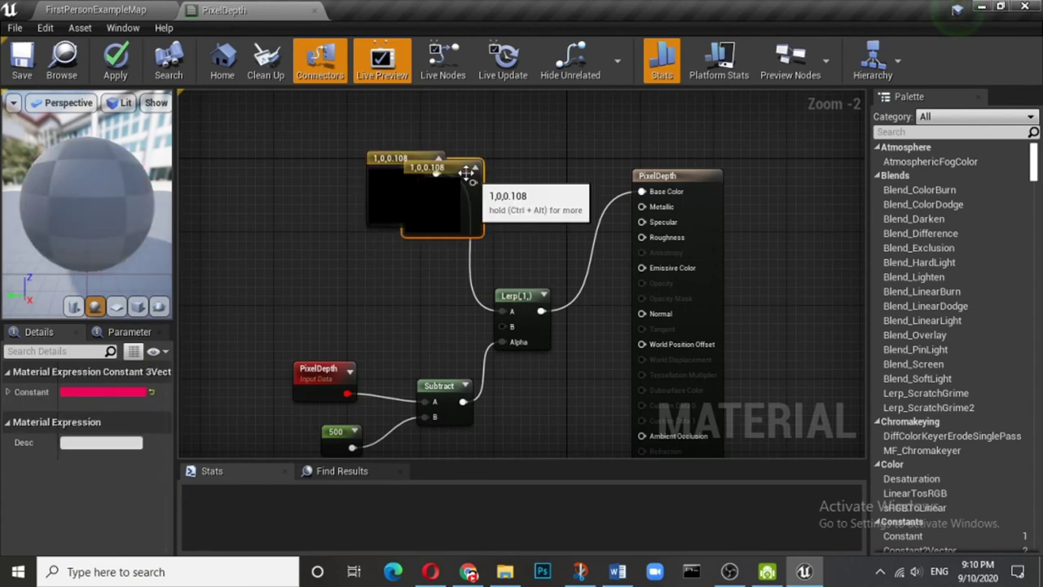
{"action": "left_click_drag", "start_coordinate": [458, 168], "coordinate": [511, 328]}
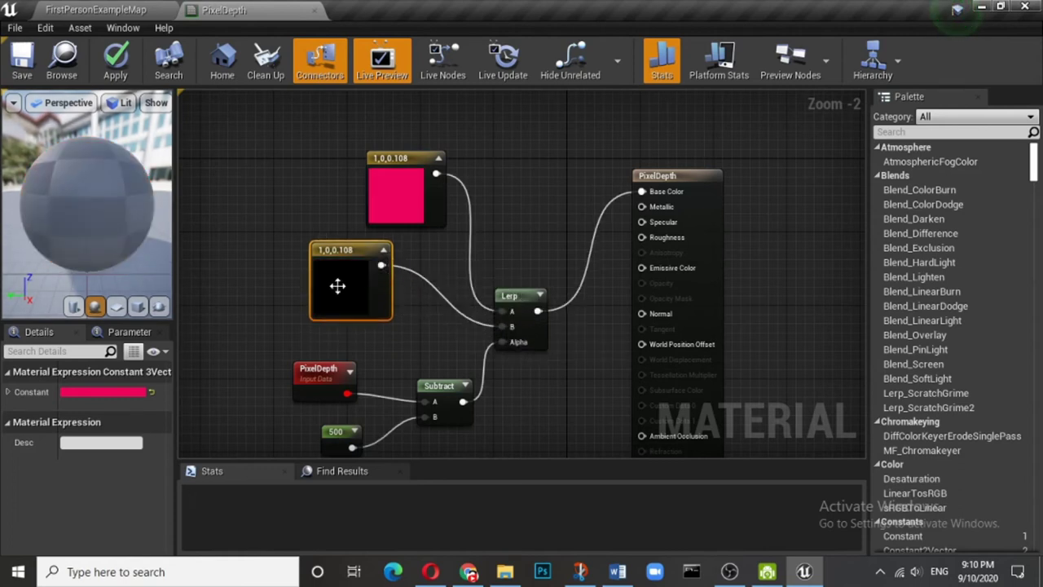
{"action": "double_click", "coordinate": [337, 285]}
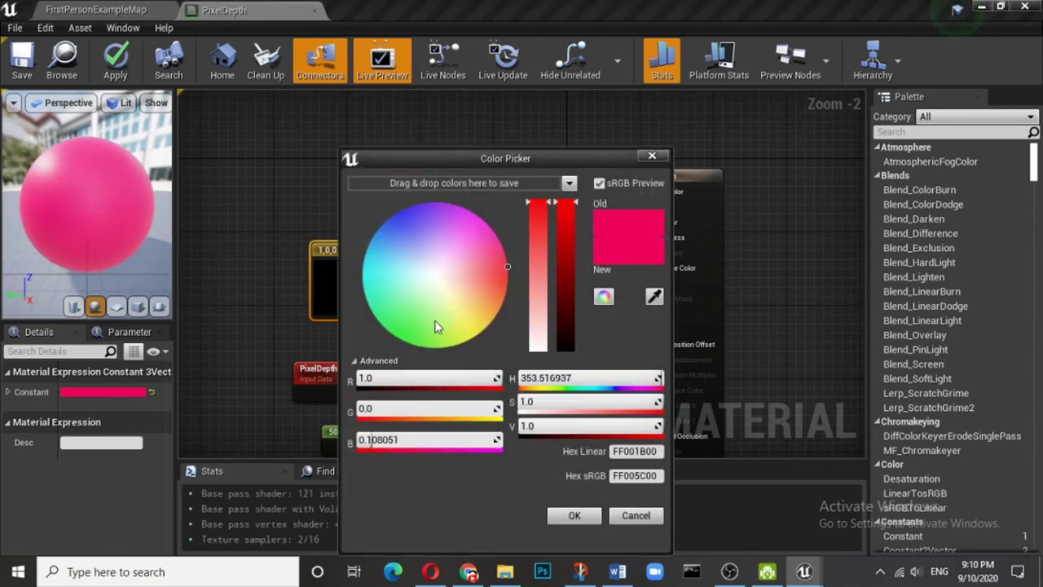
{"action": "left_click", "coordinate": [398, 335]}
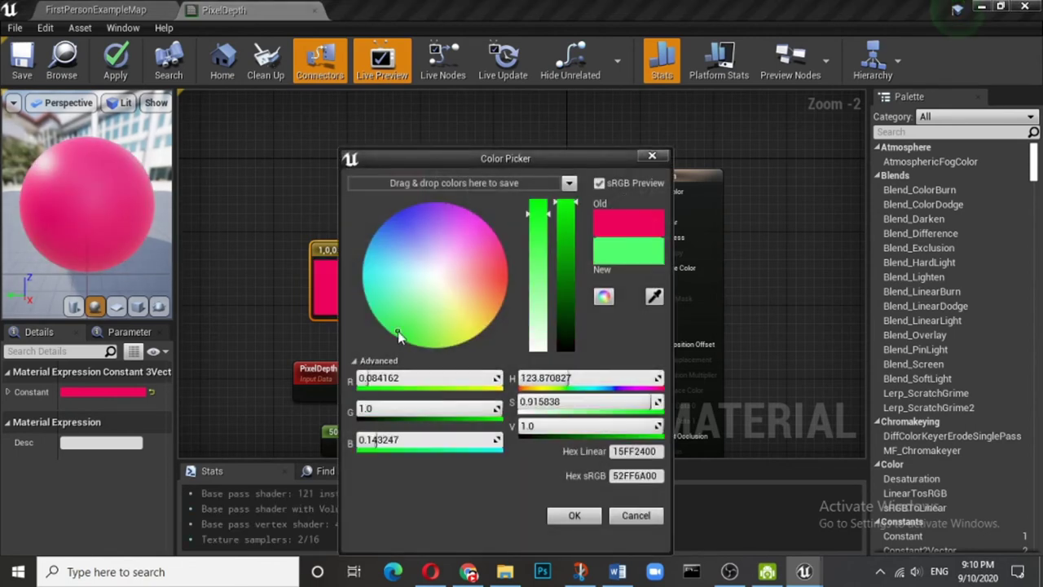
{"action": "left_click", "coordinate": [538, 206]}
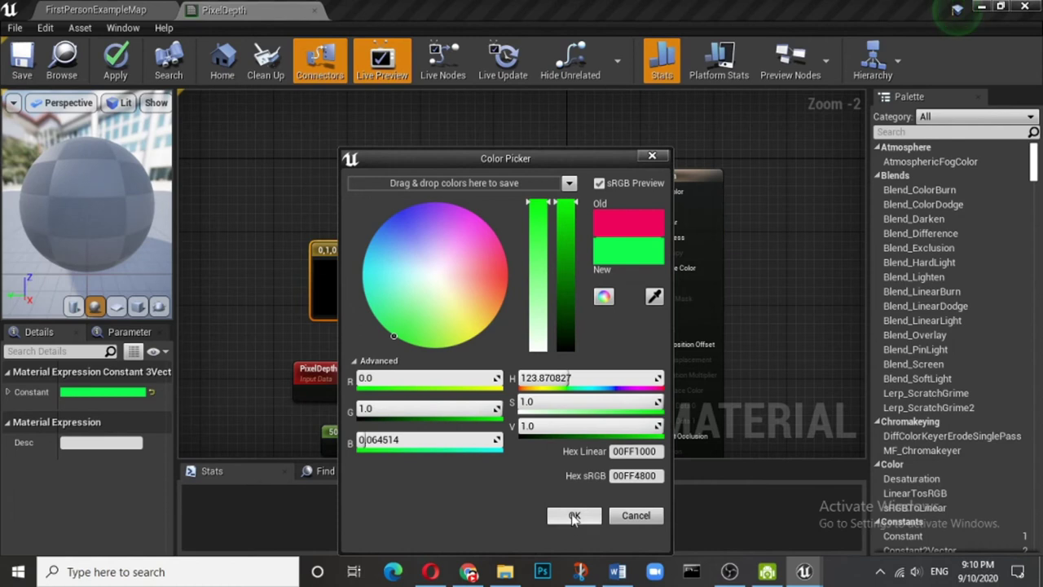
{"action": "left_click", "coordinate": [573, 516]}
{"action": "right_click_drag", "start_coordinate": [544, 388], "coordinate": [476, 262]}
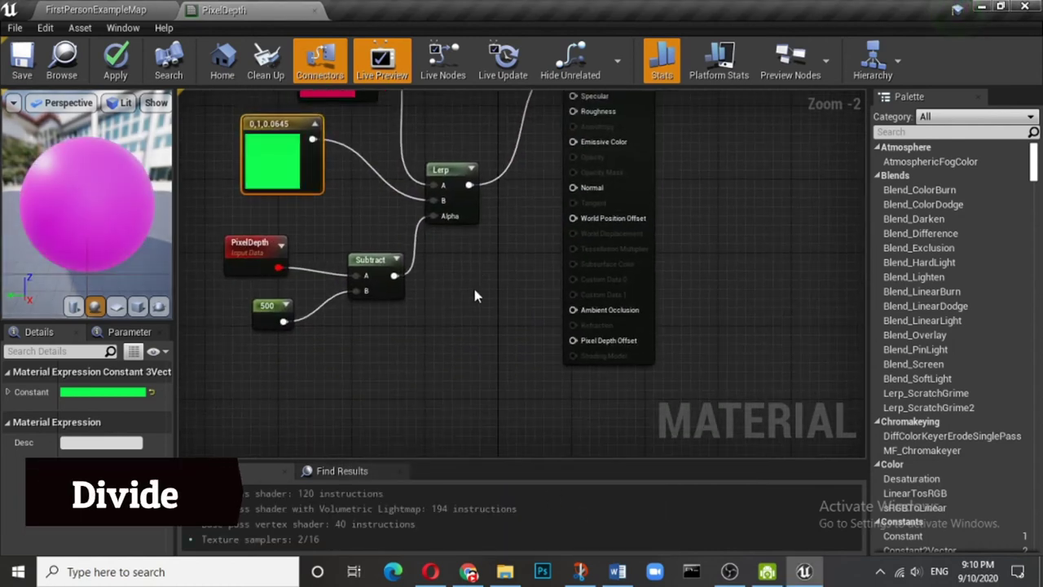
- Add a Divide node taking Subtract on A and a new constant on B, driving Lerp Alpha
{"action": "right_click", "coordinate": [476, 293]}
{"action": "type", "text": "div"}
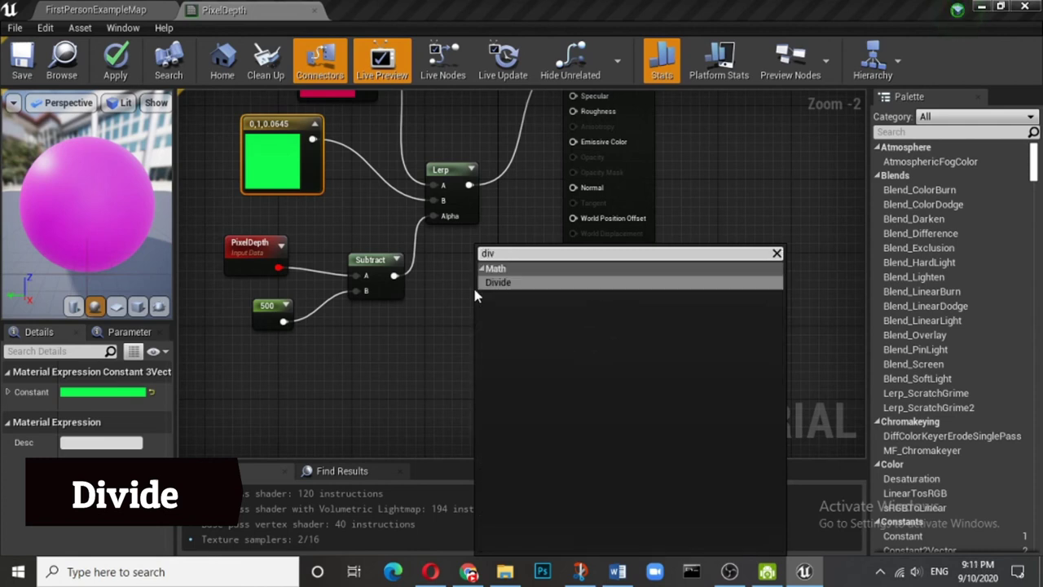
{"action": "type", "text": "ide"}
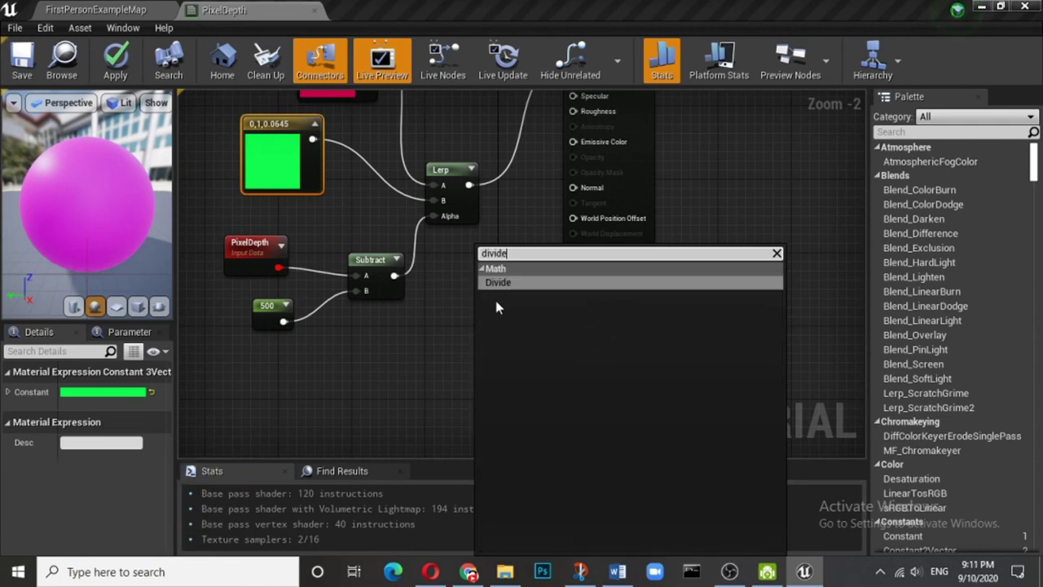
{"action": "left_click", "coordinate": [508, 284]}
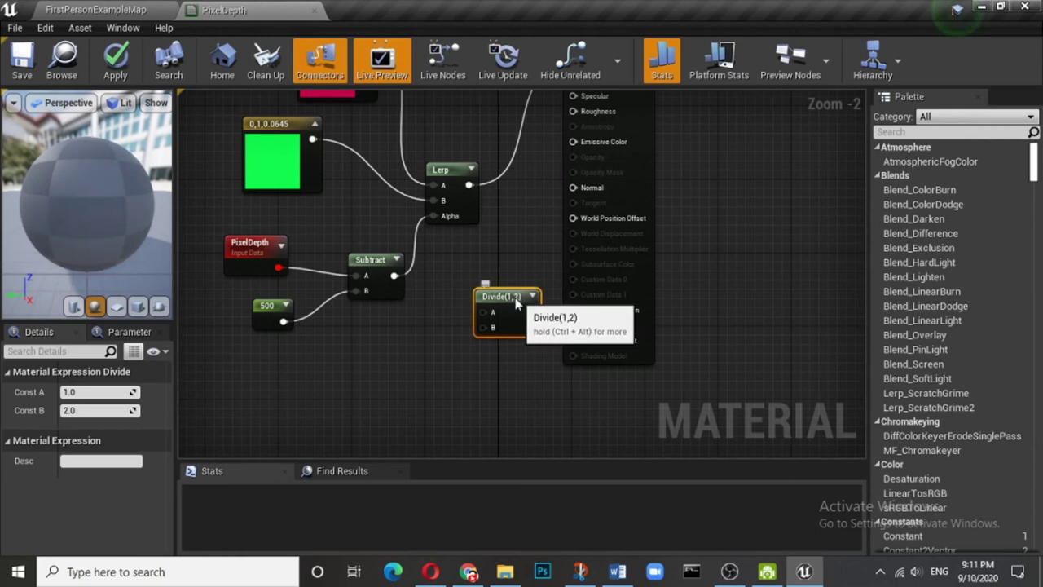
{"action": "left_click_drag", "start_coordinate": [511, 299], "coordinate": [477, 270]}
{"action": "left_click_drag", "start_coordinate": [394, 276], "coordinate": [461, 291]}
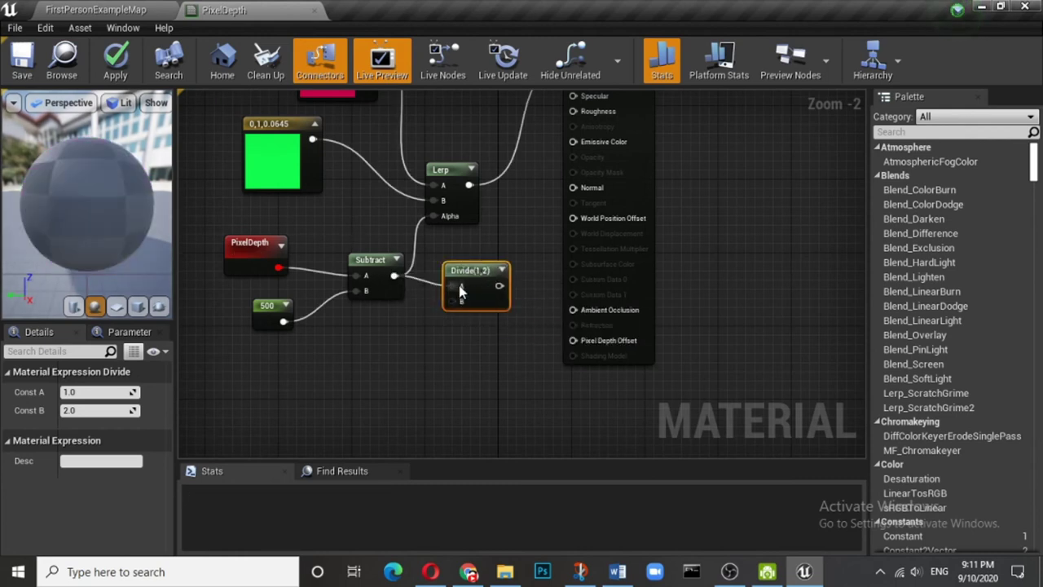
{"action": "left_click", "coordinate": [371, 342]}
{"action": "left_click_drag", "start_coordinate": [393, 358], "coordinate": [432, 216]}
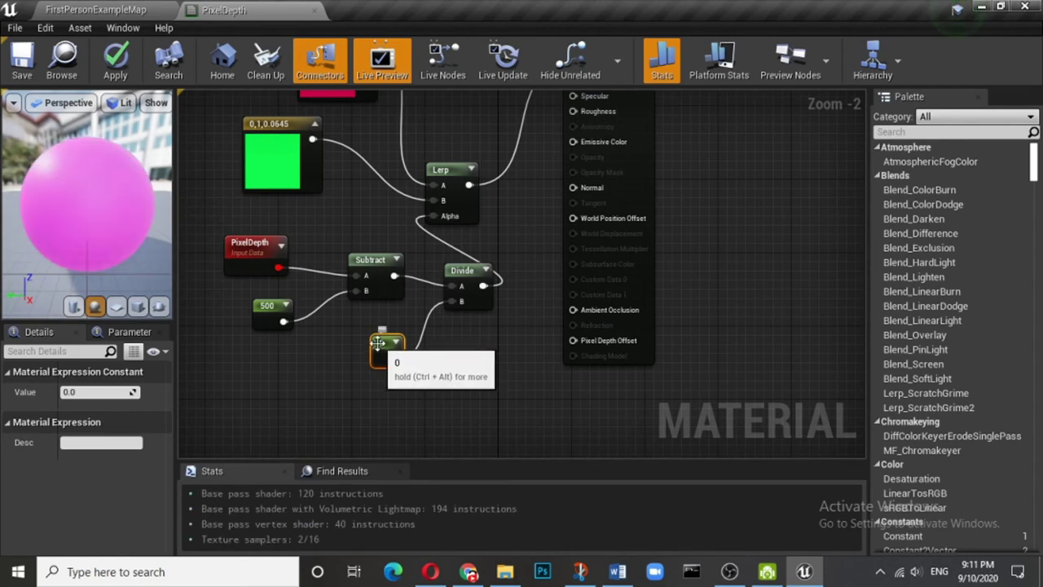
{"action": "left_click", "coordinate": [104, 393]}
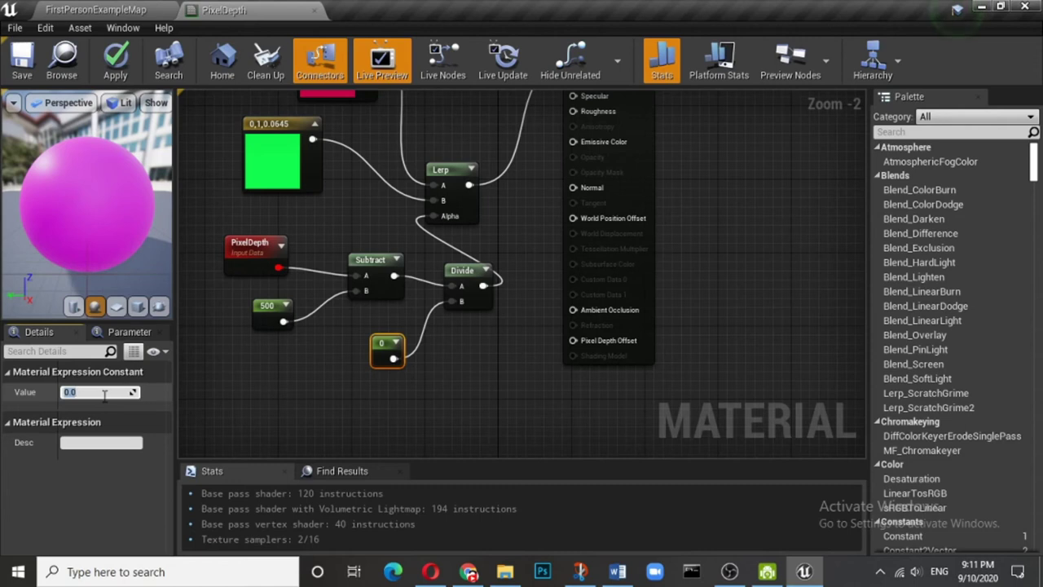
- Set the divisor constant to 100 and save the compiled material
{"action": "type", "text": "100"}
{"action": "key", "text": "Return"}
{"action": "left_click", "coordinate": [22, 64]}
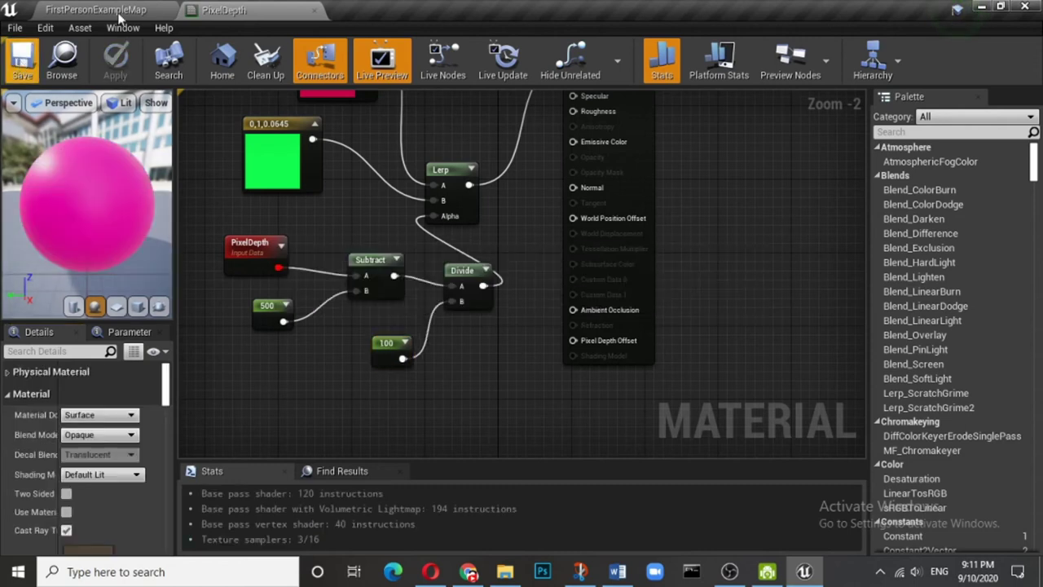
- Zoom in and out over the floor in FirstPersonExampleMap to check the pink-to-green depth shading
{"action": "left_click", "coordinate": [112, 10]}
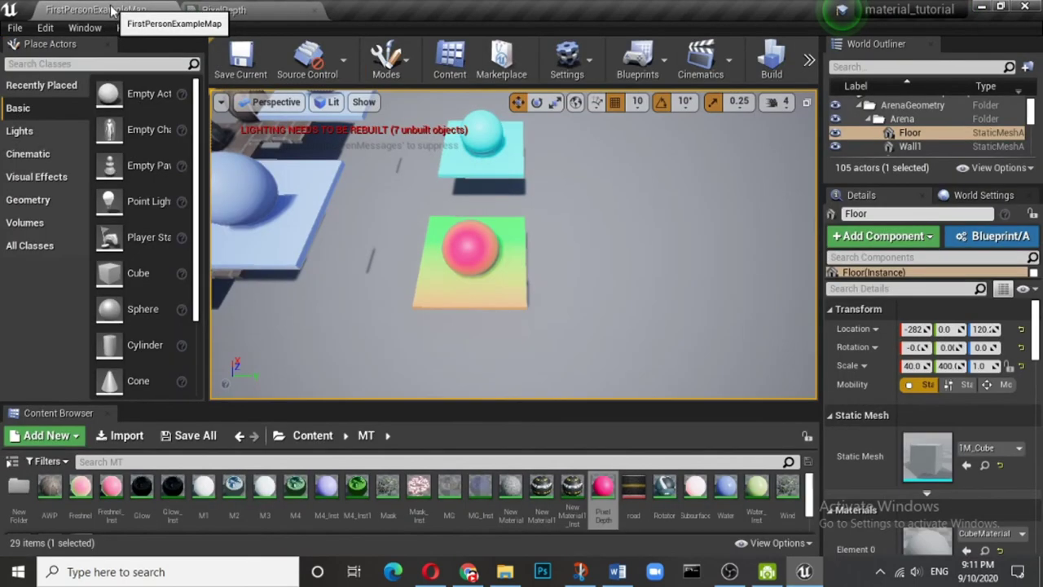
{"action": "scroll", "coordinate": [484, 300], "scroll_direction": "up", "scroll_amount": 5}
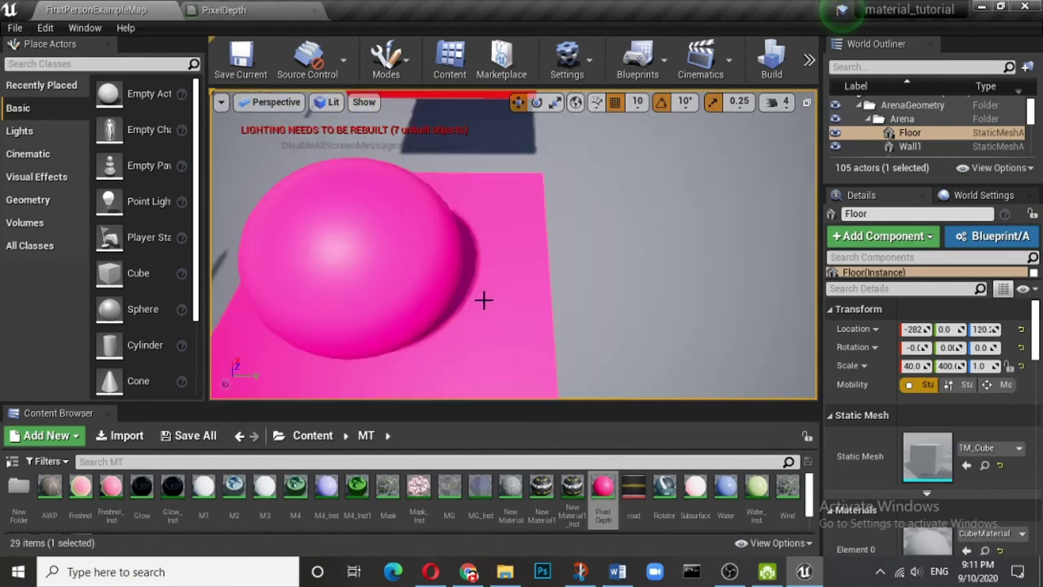
{"action": "scroll", "coordinate": [483, 300], "scroll_direction": "down", "scroll_amount": 4}
{"action": "scroll", "coordinate": [483, 300], "scroll_direction": "down", "scroll_amount": 3}
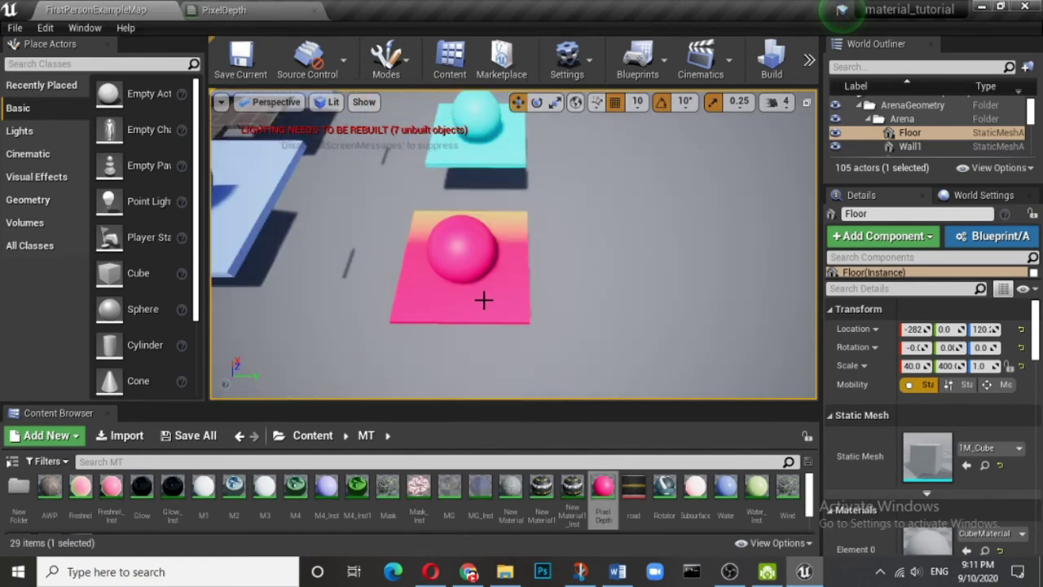
{"action": "scroll", "coordinate": [483, 299], "scroll_direction": "down", "scroll_amount": 6}
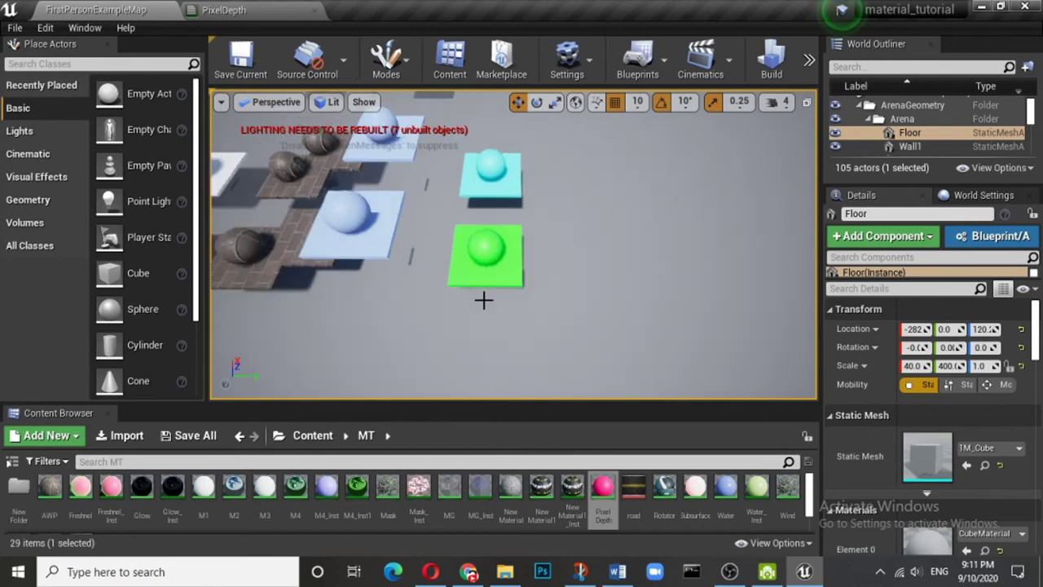
{"action": "scroll", "coordinate": [483, 300], "scroll_direction": "up", "scroll_amount": 6}
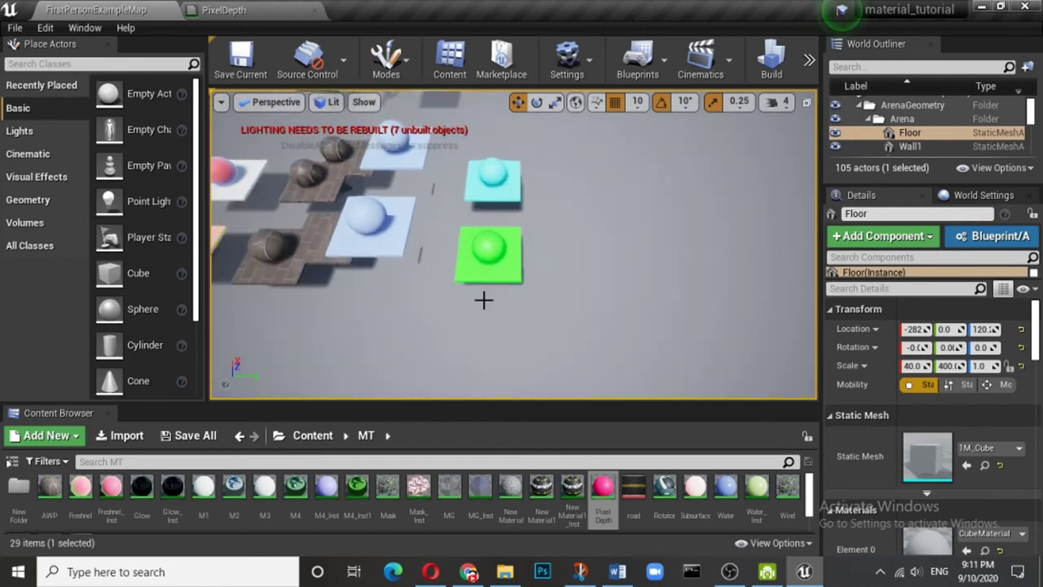
{"action": "scroll", "coordinate": [484, 300], "scroll_direction": "up", "scroll_amount": 4}
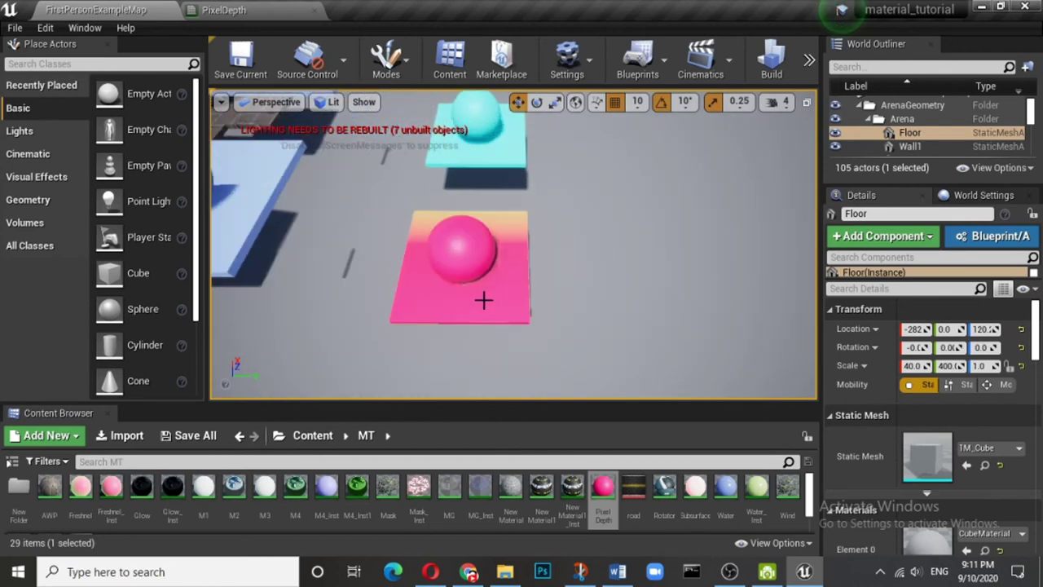
{"action": "scroll", "coordinate": [483, 300], "scroll_direction": "down", "scroll_amount": 4}
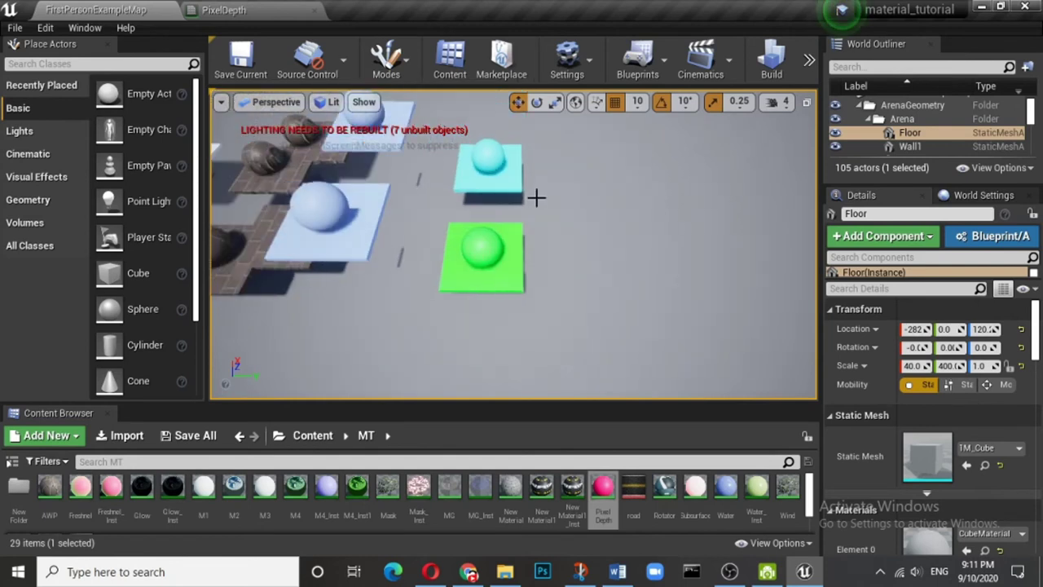
{"action": "scroll", "coordinate": [538, 194], "scroll_direction": "up", "scroll_amount": 4}
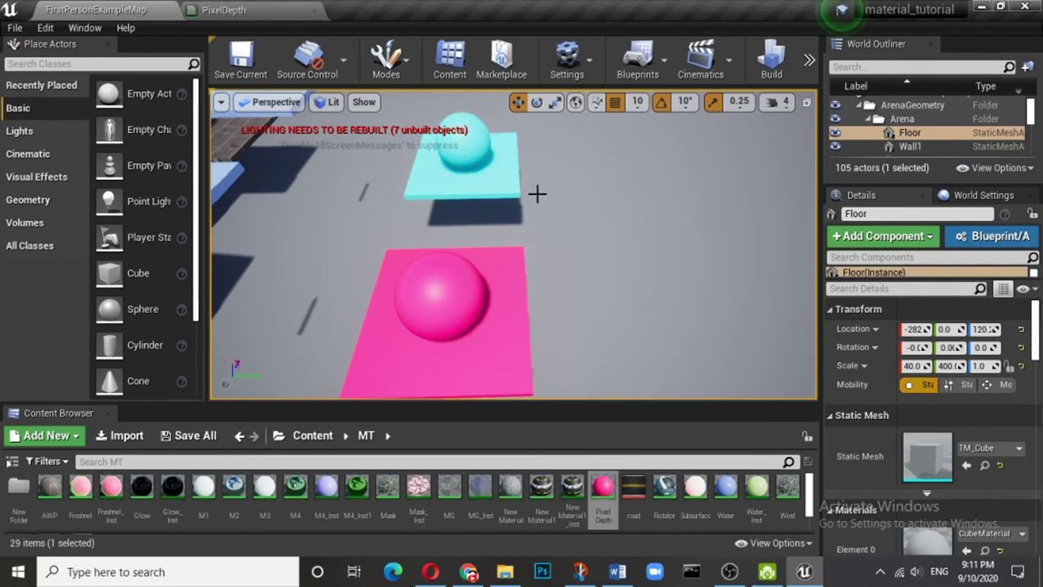
{"action": "scroll", "coordinate": [536, 193], "scroll_direction": "up", "scroll_amount": 2}
{"action": "scroll", "coordinate": [536, 193], "scroll_direction": "down", "scroll_amount": 2}
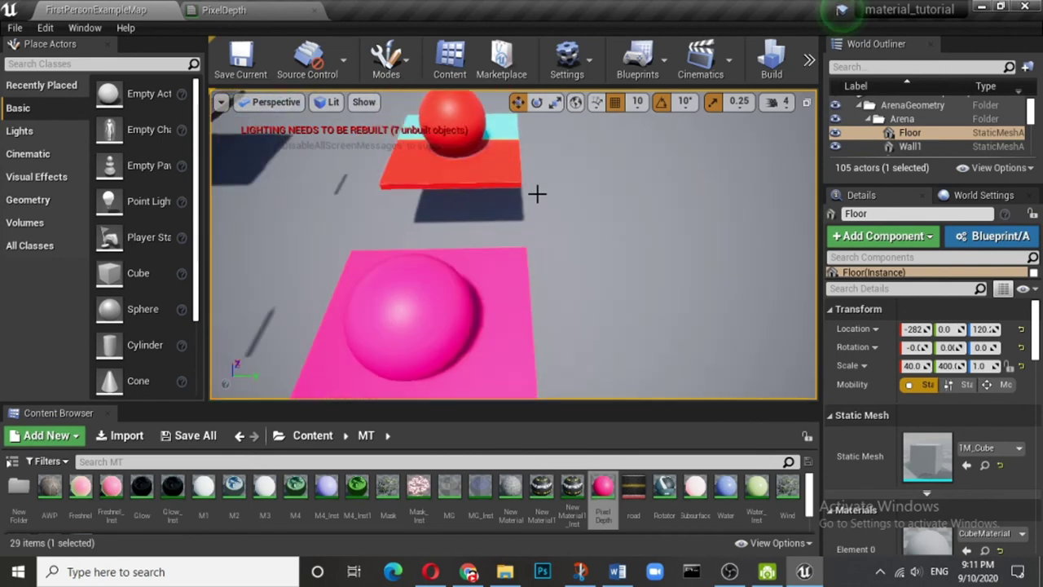
{"action": "scroll", "coordinate": [538, 193], "scroll_direction": "down", "scroll_amount": 4}
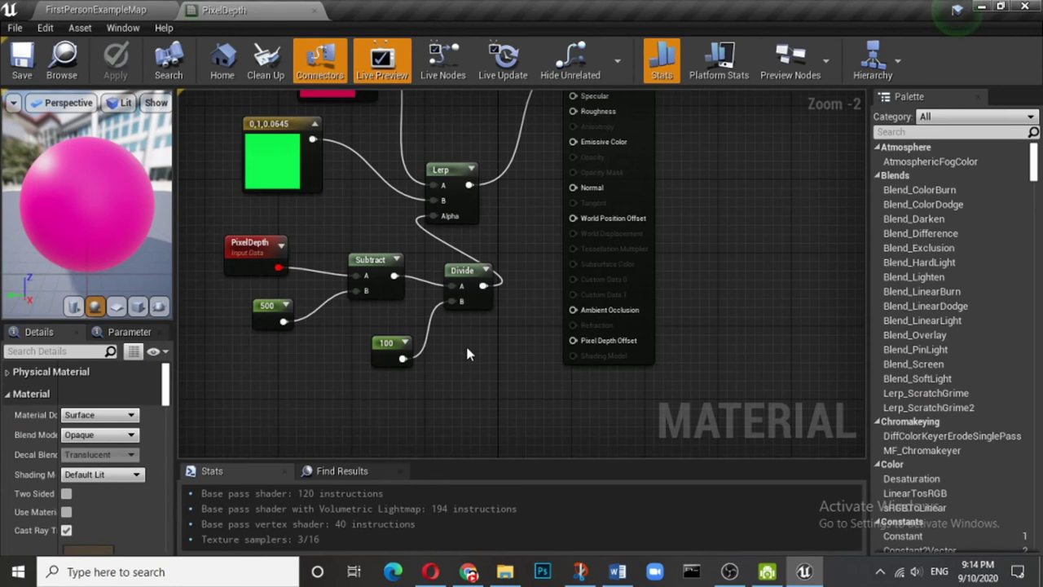
- Add a Clamp node to the graph and rearrange the nodes so all are in view
{"action": "right_click", "coordinate": [467, 353]}
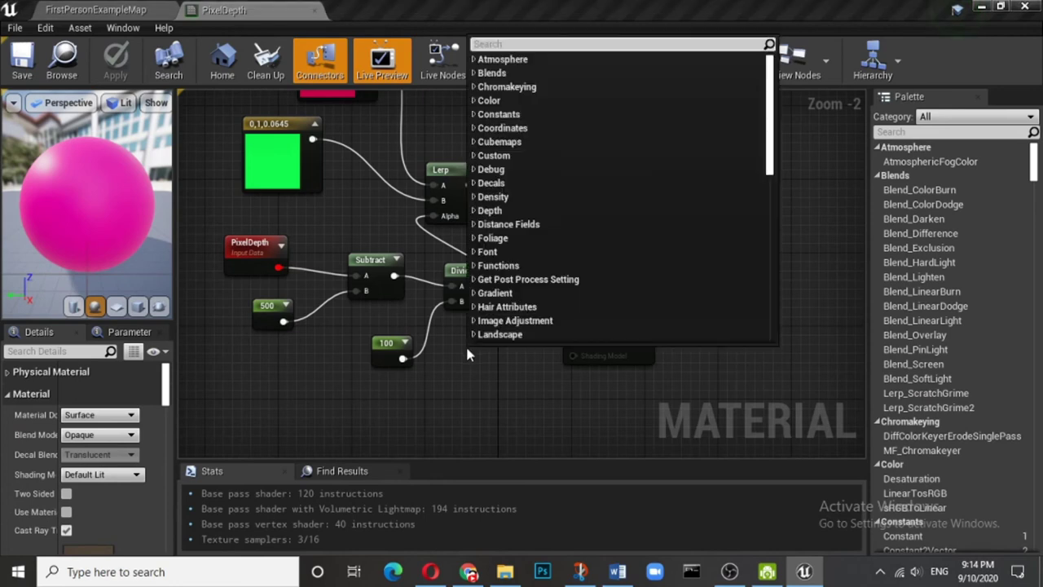
{"action": "type", "text": "clamp"}
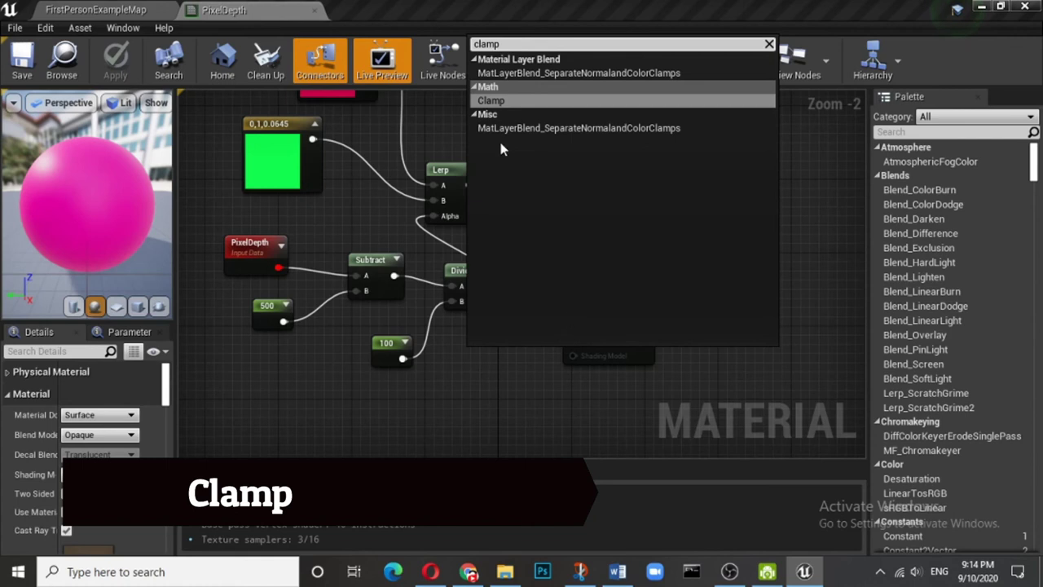
{"action": "left_click", "coordinate": [499, 100]}
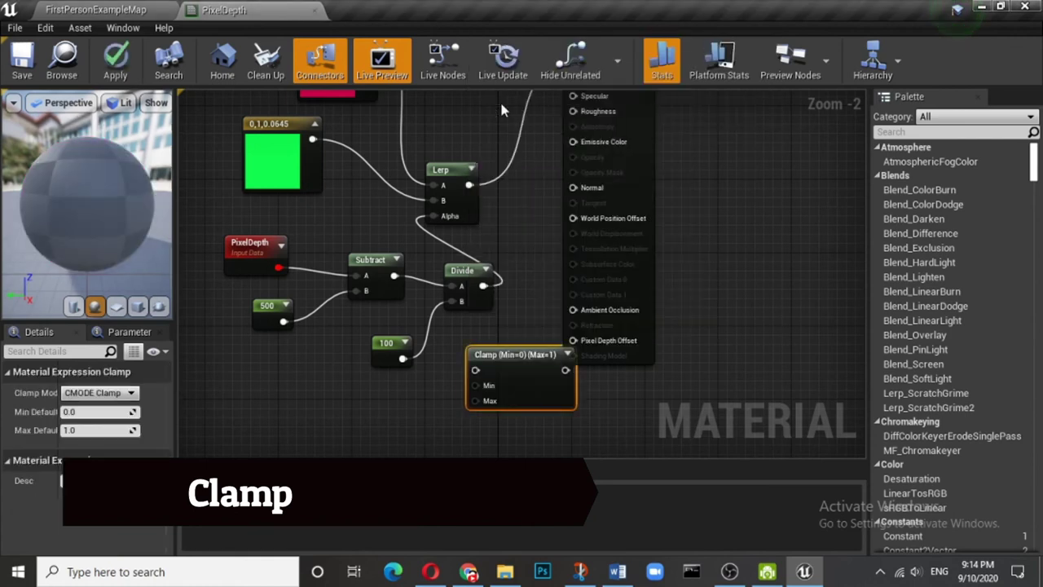
{"action": "left_click", "coordinate": [763, 242]}
{"action": "scroll", "coordinate": [764, 242], "scroll_direction": "down", "scroll_amount": 3}
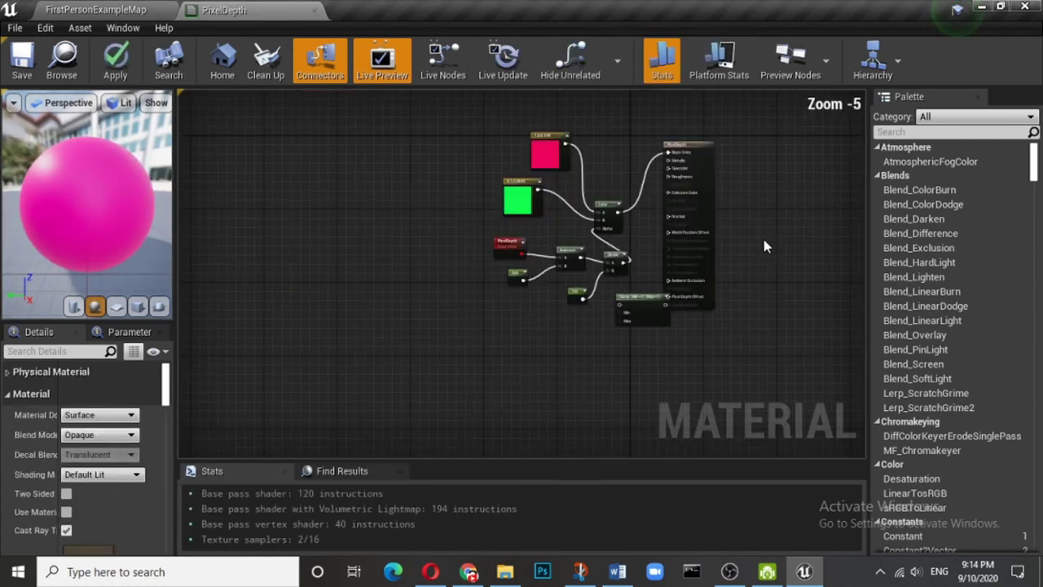
{"action": "scroll", "coordinate": [762, 235], "scroll_direction": "up", "scroll_amount": 2}
{"action": "right_click_drag", "start_coordinate": [730, 239], "coordinate": [766, 313]}
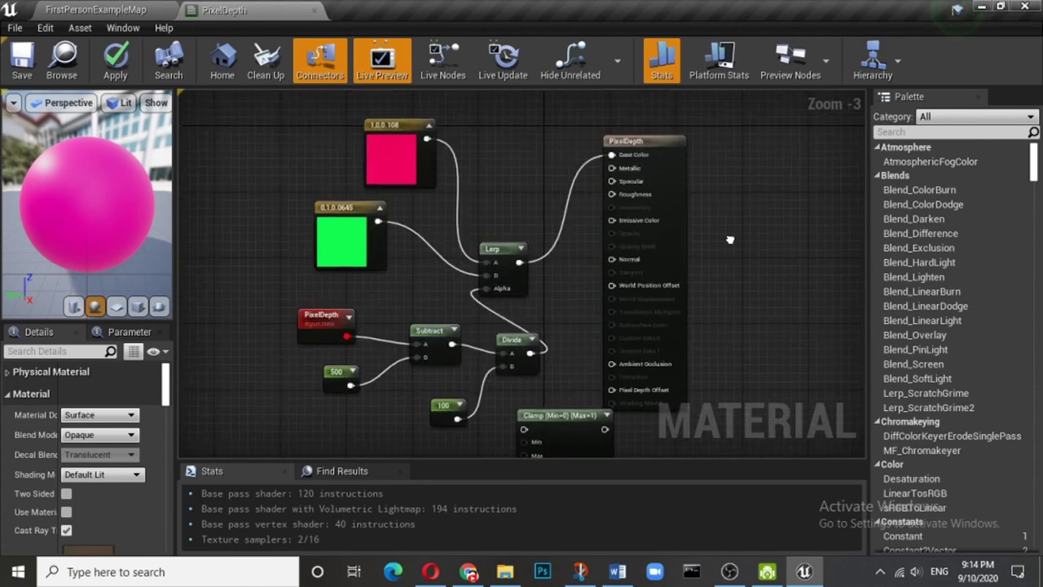
{"action": "left_click_drag", "start_coordinate": [664, 142], "coordinate": [736, 134]}
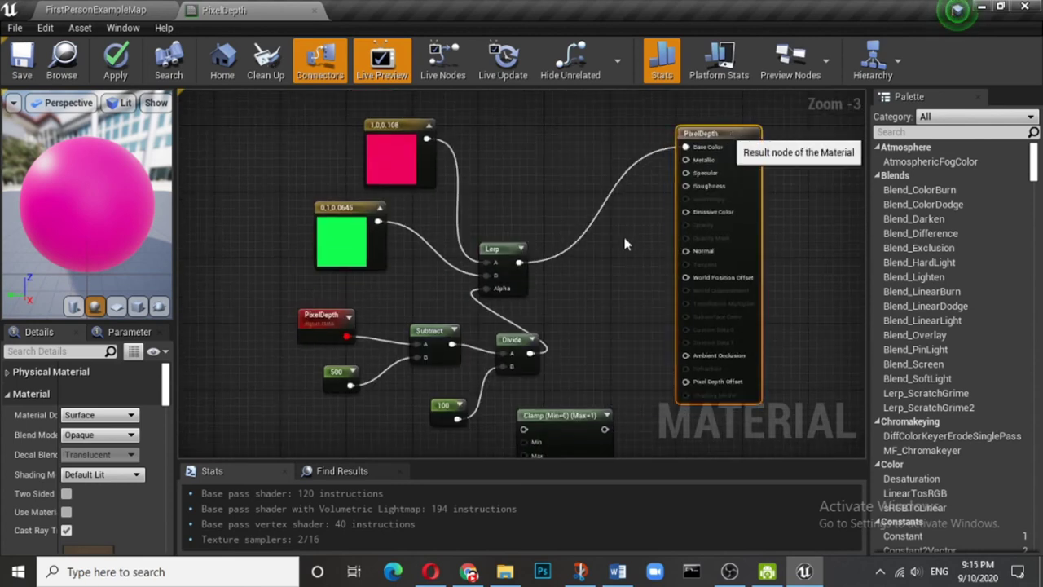
- Wire Divide into Clamp and Clamp into the Lerp's Alpha, then save the material
{"action": "left_click", "coordinate": [515, 339]}
{"action": "left_click_drag", "start_coordinate": [522, 353], "coordinate": [523, 430]}
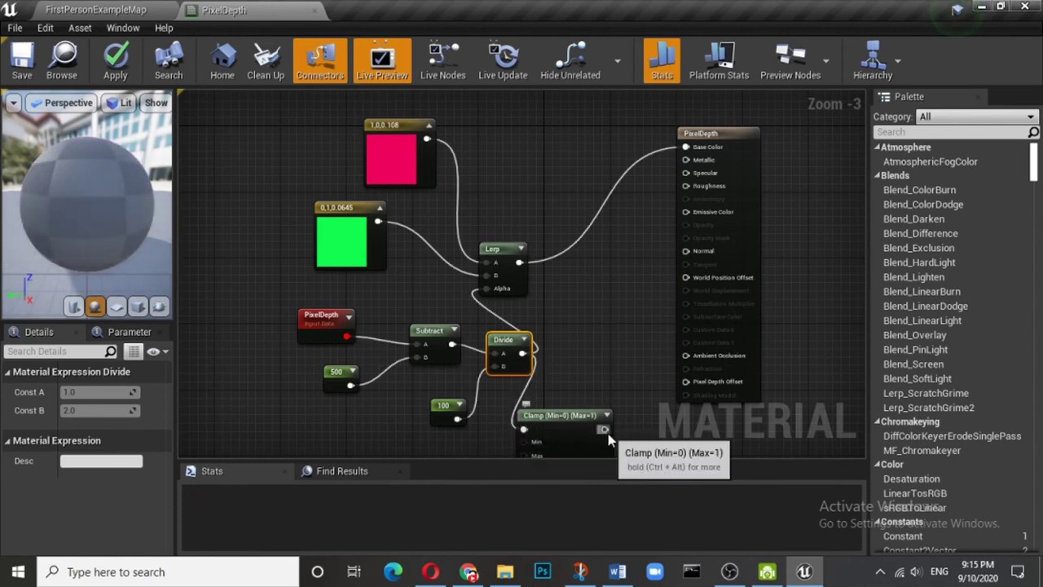
{"action": "left_click_drag", "start_coordinate": [604, 429], "coordinate": [488, 294]}
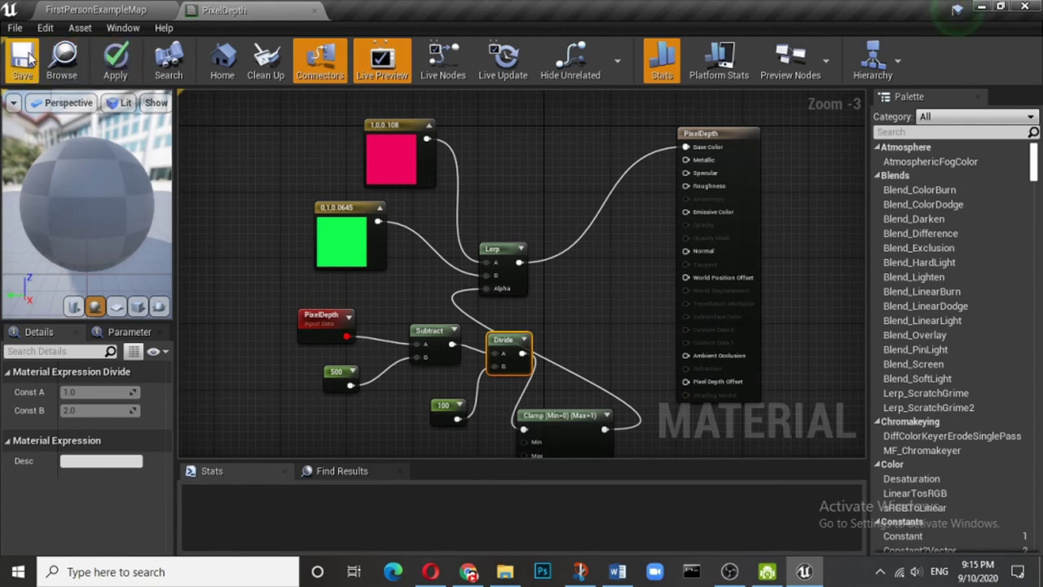
{"action": "left_click", "coordinate": [24, 58]}
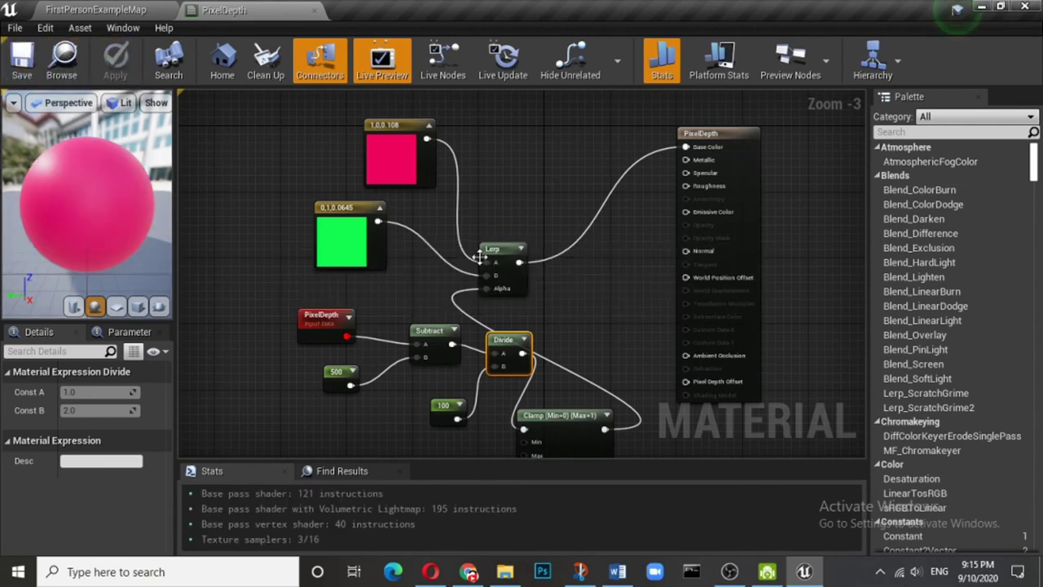
{"action": "left_click_drag", "start_coordinate": [495, 250], "coordinate": [557, 209]}
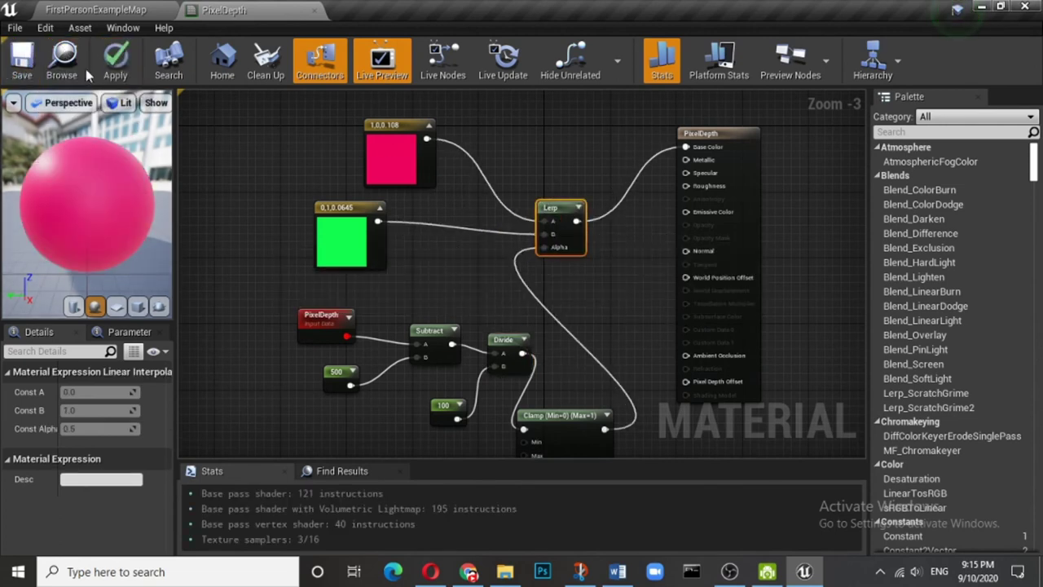
{"action": "scroll", "coordinate": [62, 205], "scroll_direction": "down", "scroll_amount": 5}
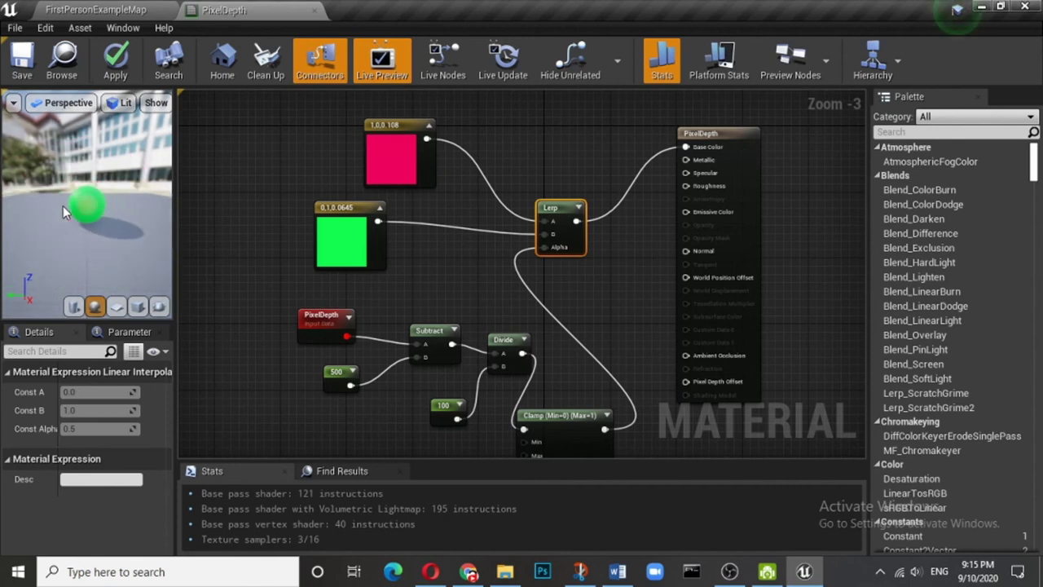
{"action": "scroll", "coordinate": [63, 206], "scroll_direction": "up", "scroll_amount": 1}
{"action": "scroll", "coordinate": [63, 206], "scroll_direction": "up", "scroll_amount": 5}
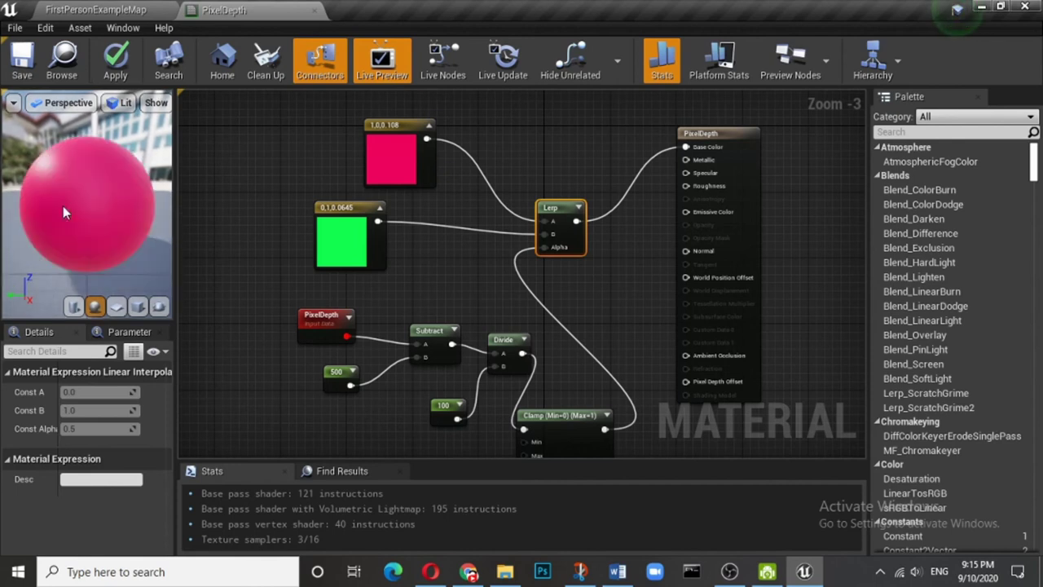
- In FirstPersonExampleMap, zoom in and out to see the floor turn pink up close and green far away
{"action": "left_click", "coordinate": [82, 10]}
{"action": "scroll", "coordinate": [547, 263], "scroll_direction": "down", "scroll_amount": 3}
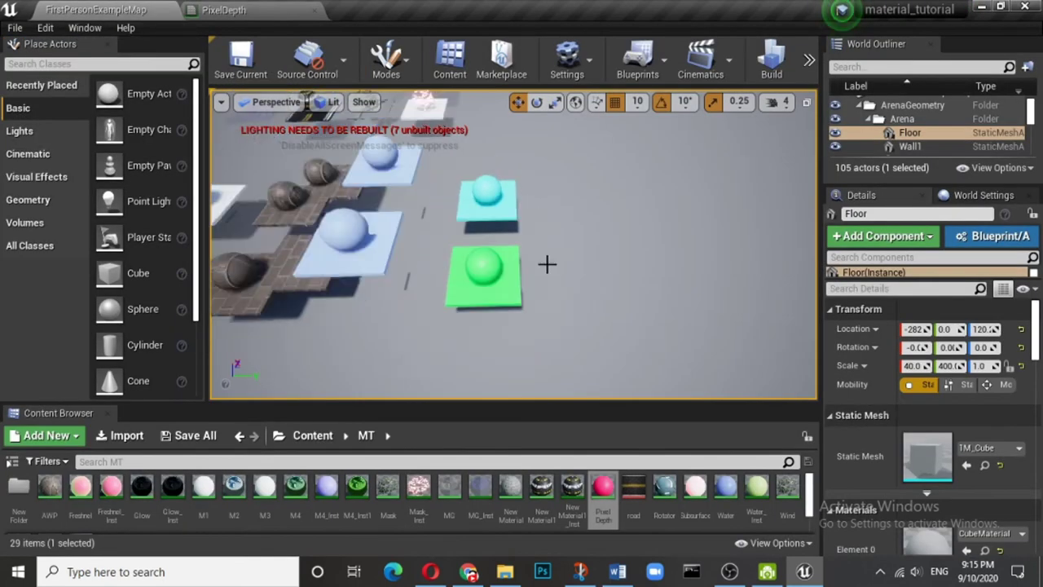
{"action": "scroll", "coordinate": [547, 263], "scroll_direction": "up", "scroll_amount": 3}
{"action": "scroll", "coordinate": [547, 263], "scroll_direction": "up", "scroll_amount": 2}
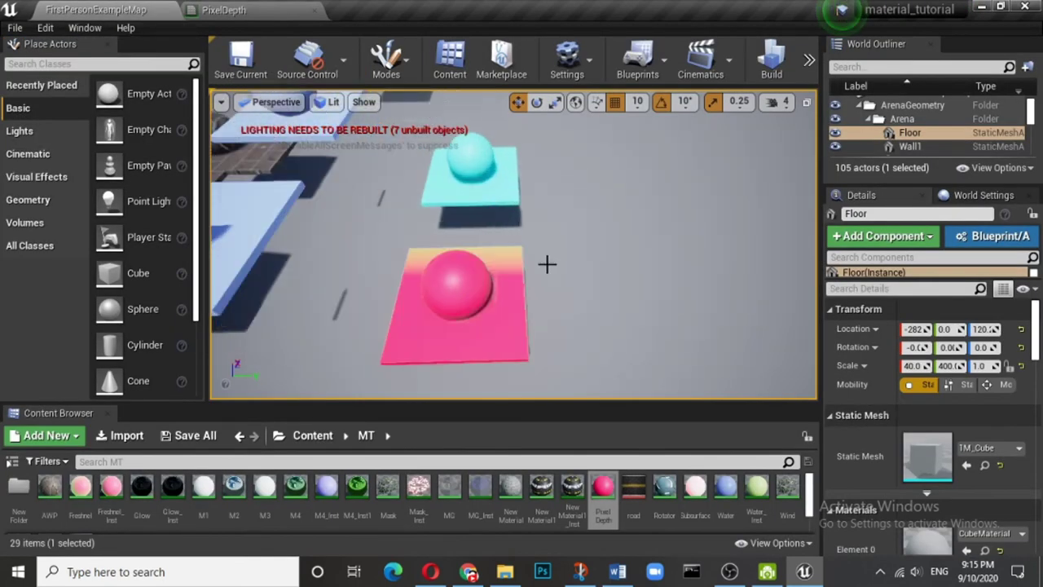
{"action": "scroll", "coordinate": [547, 264], "scroll_direction": "up", "scroll_amount": 2}
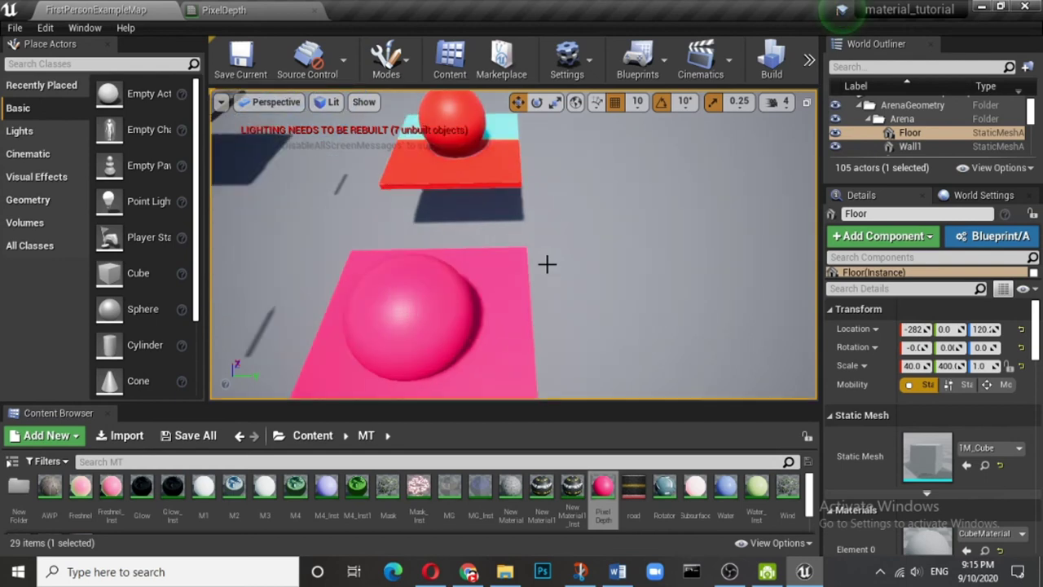
{"action": "scroll", "coordinate": [546, 263], "scroll_direction": "down", "scroll_amount": 4}
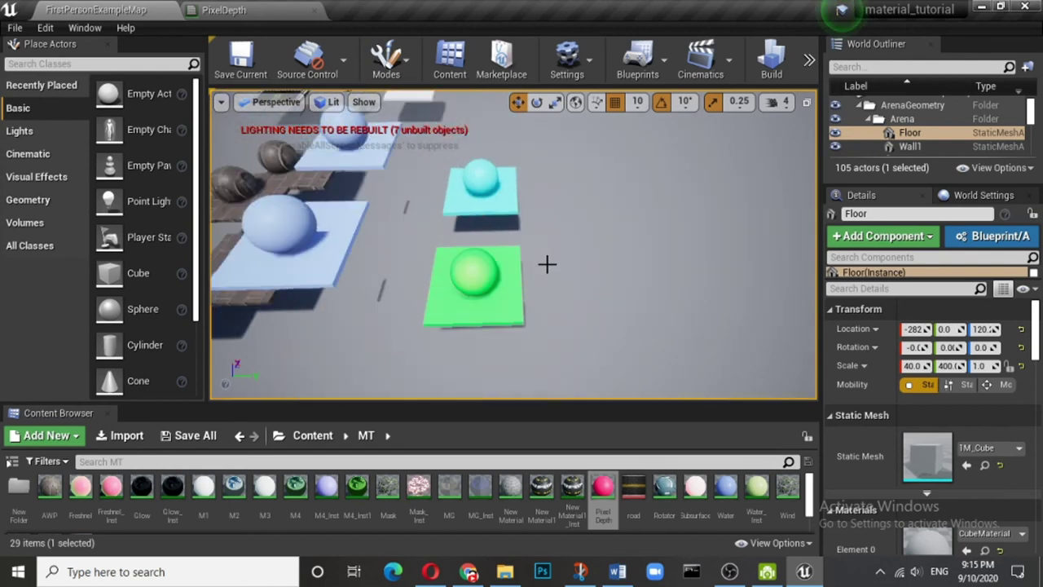
{"action": "scroll", "coordinate": [546, 263], "scroll_direction": "up", "scroll_amount": 3}
{"action": "scroll", "coordinate": [547, 263], "scroll_direction": "down", "scroll_amount": 2}
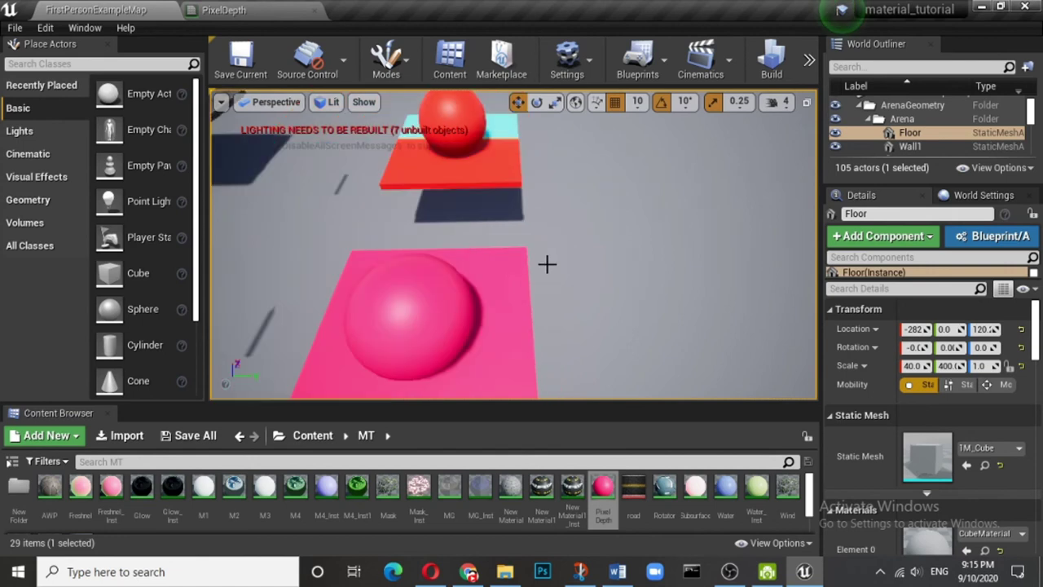
{"action": "scroll", "coordinate": [547, 263], "scroll_direction": "down", "scroll_amount": 2}
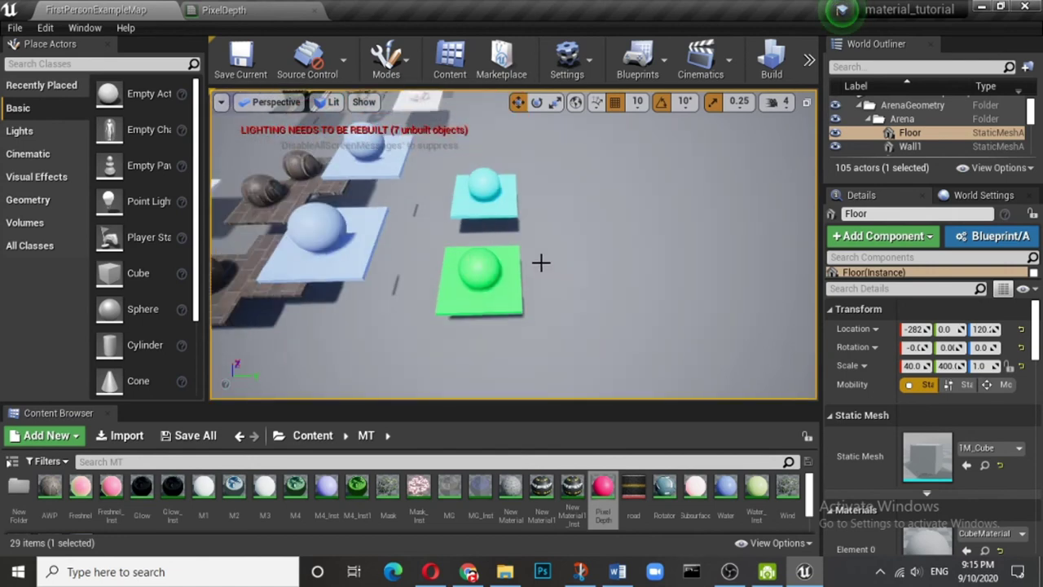
- In the PixelDepth material editor, zoom the preview sphere in and out to check its depth colouring
{"action": "left_click", "coordinate": [277, 8]}
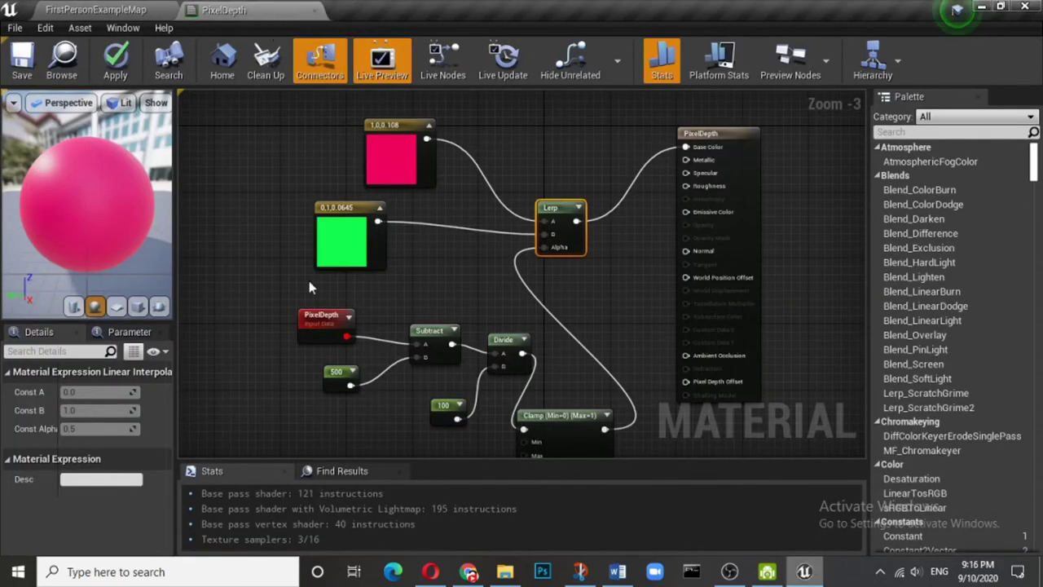
{"action": "scroll", "coordinate": [226, 264], "scroll_direction": "down", "scroll_amount": 4}
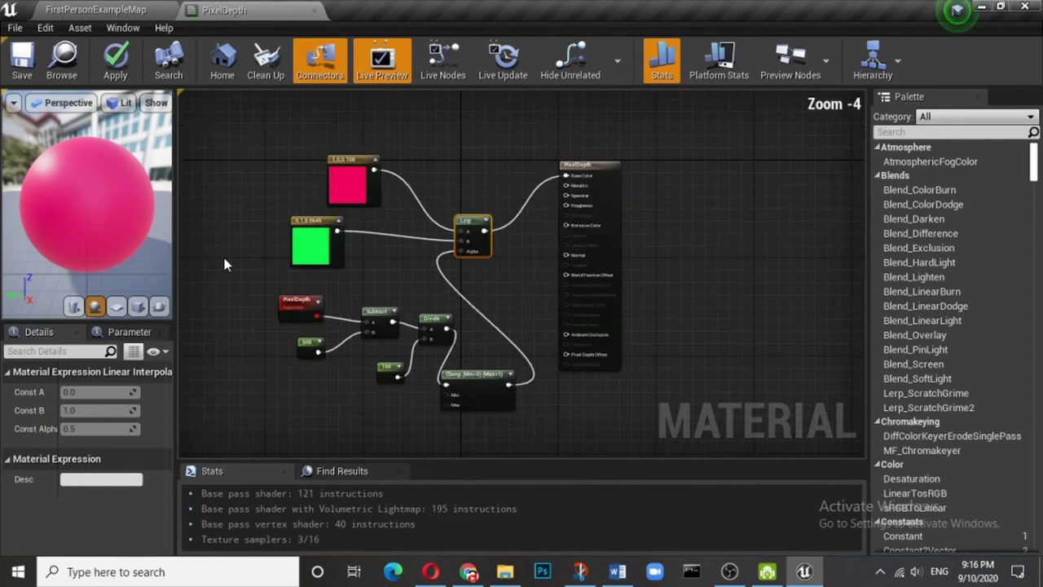
{"action": "scroll", "coordinate": [226, 264], "scroll_direction": "up", "scroll_amount": 5}
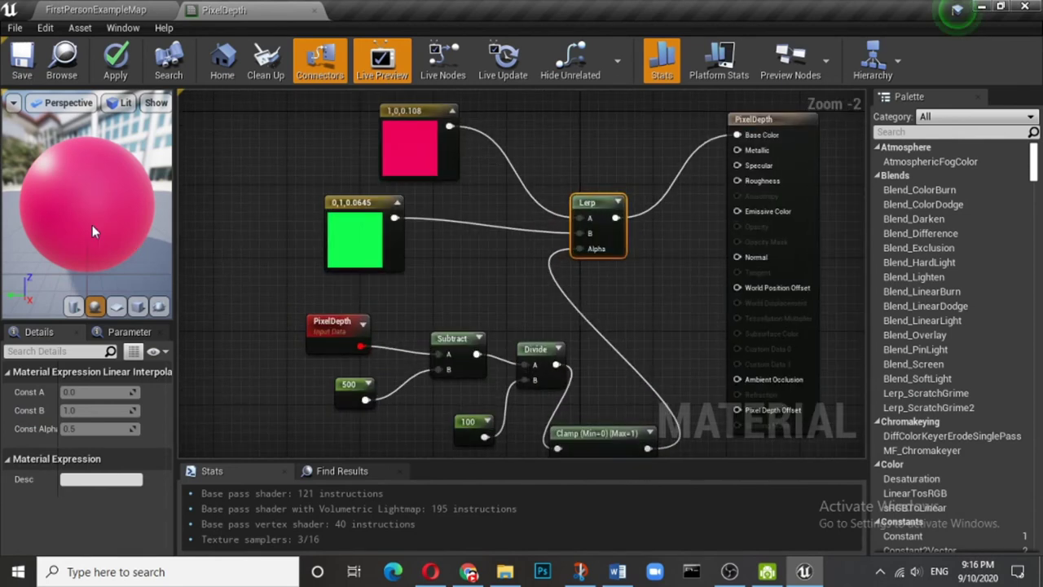
{"action": "scroll", "coordinate": [92, 225], "scroll_direction": "up", "scroll_amount": 3}
{"action": "scroll", "coordinate": [92, 225], "scroll_direction": "down", "scroll_amount": 5}
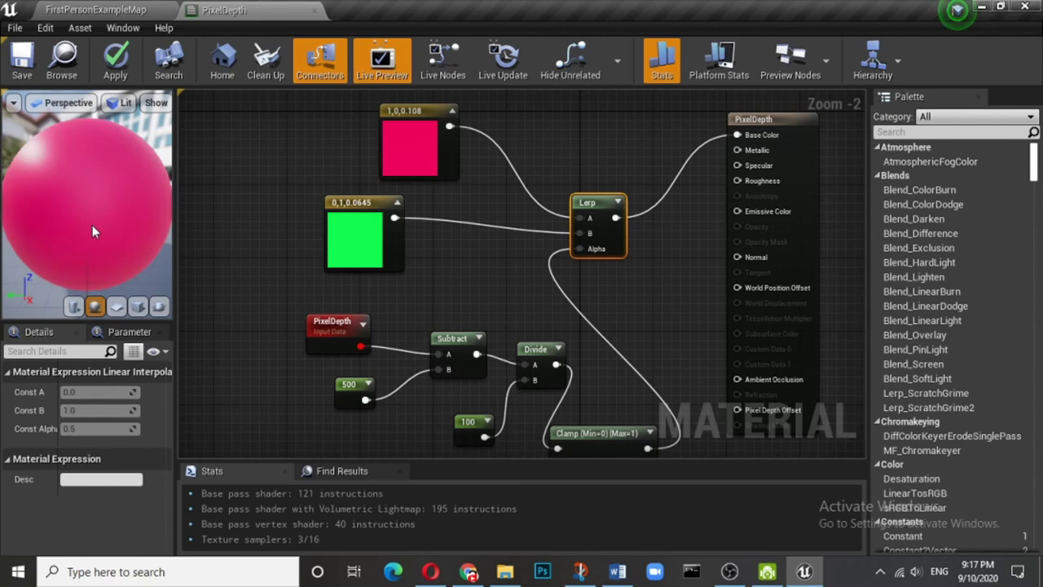
{"action": "scroll", "coordinate": [92, 225], "scroll_direction": "down", "scroll_amount": 4}
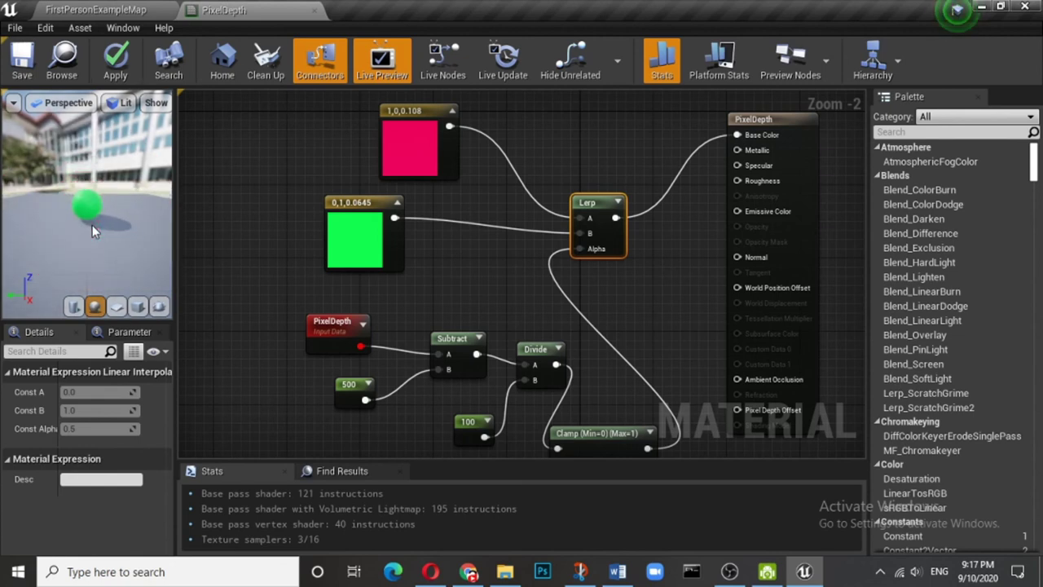
{"action": "scroll", "coordinate": [92, 225], "scroll_direction": "up", "scroll_amount": 5}
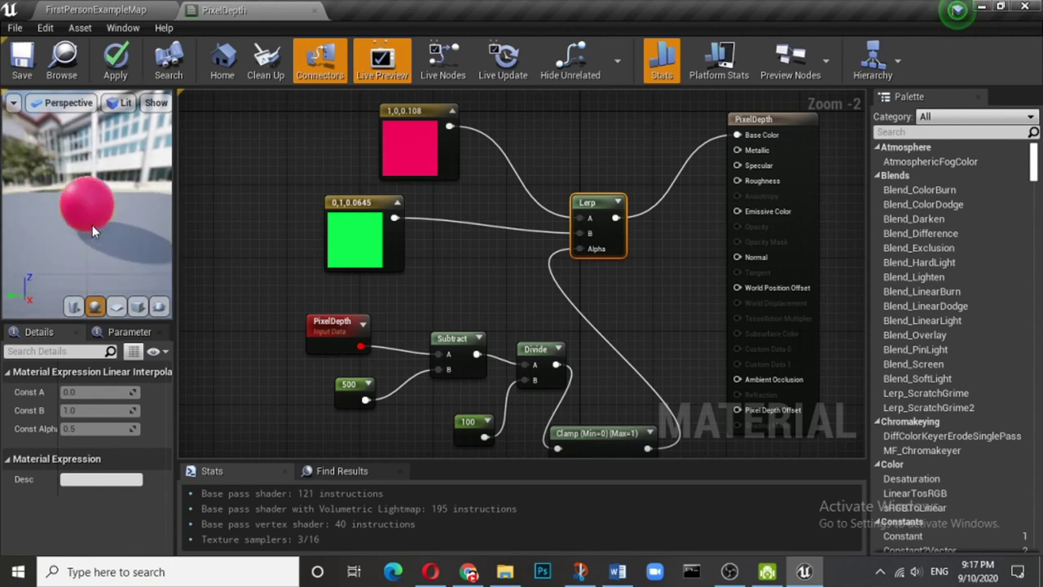
{"action": "scroll", "coordinate": [92, 225], "scroll_direction": "down", "scroll_amount": 4}
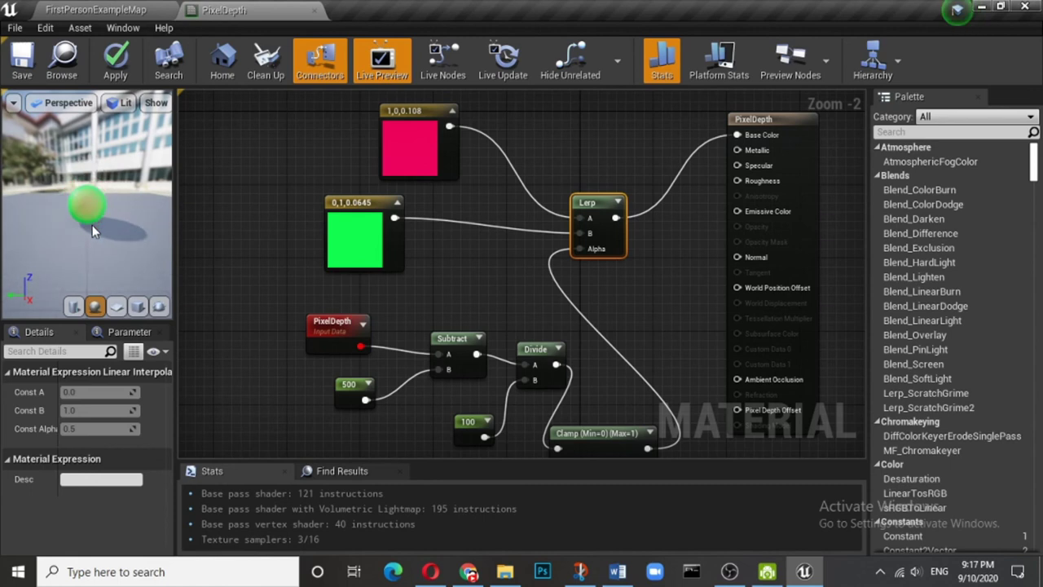
{"action": "scroll", "coordinate": [106, 231], "scroll_direction": "up", "scroll_amount": 2}
- Set the Constant feeding the Divide's B input from 100 to 1000
{"action": "right_click_drag", "start_coordinate": [463, 294], "coordinate": [378, 248]}
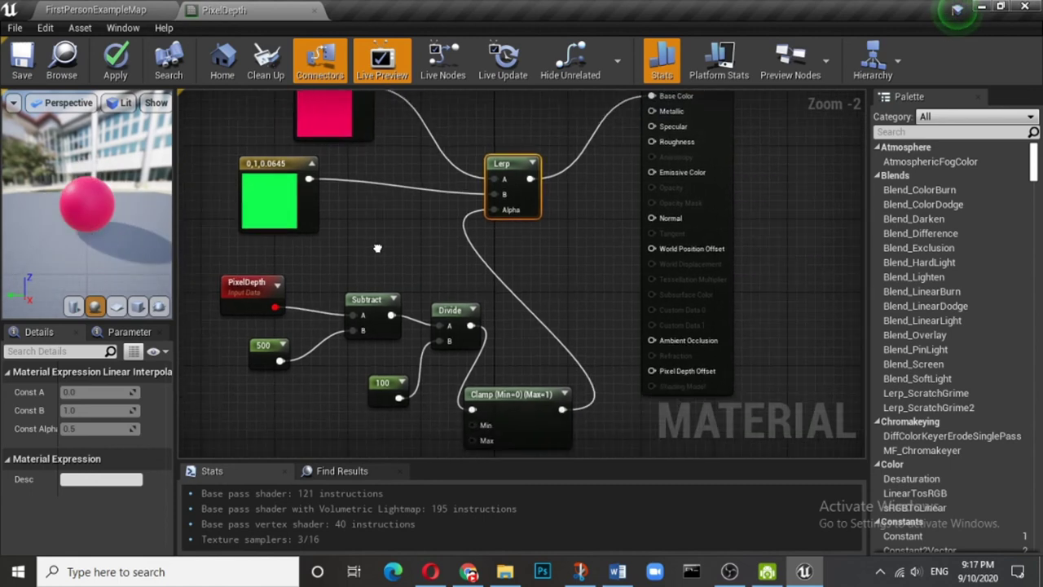
{"action": "left_click", "coordinate": [387, 384]}
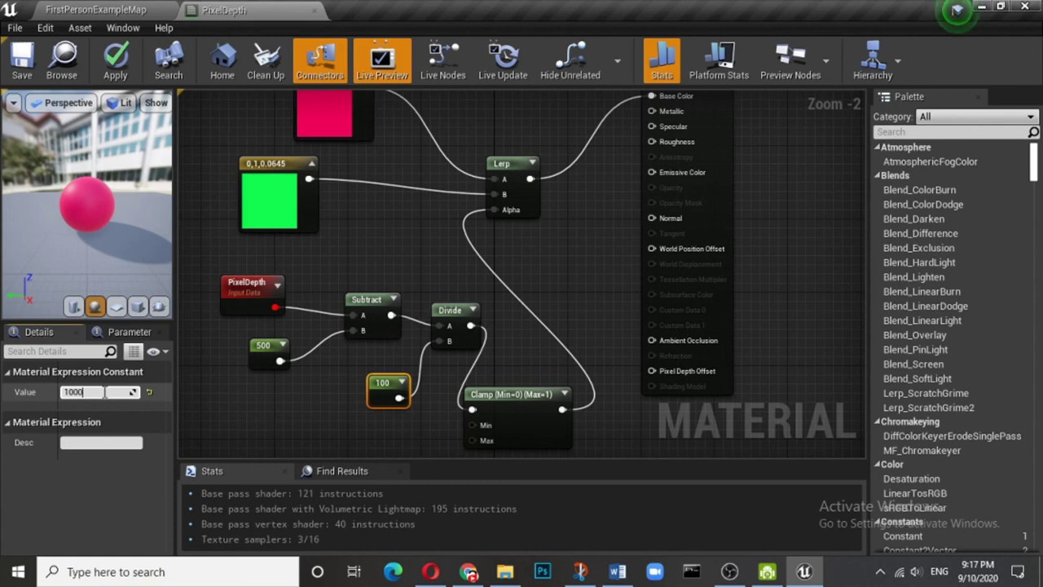
{"action": "left_click", "coordinate": [217, 393]}
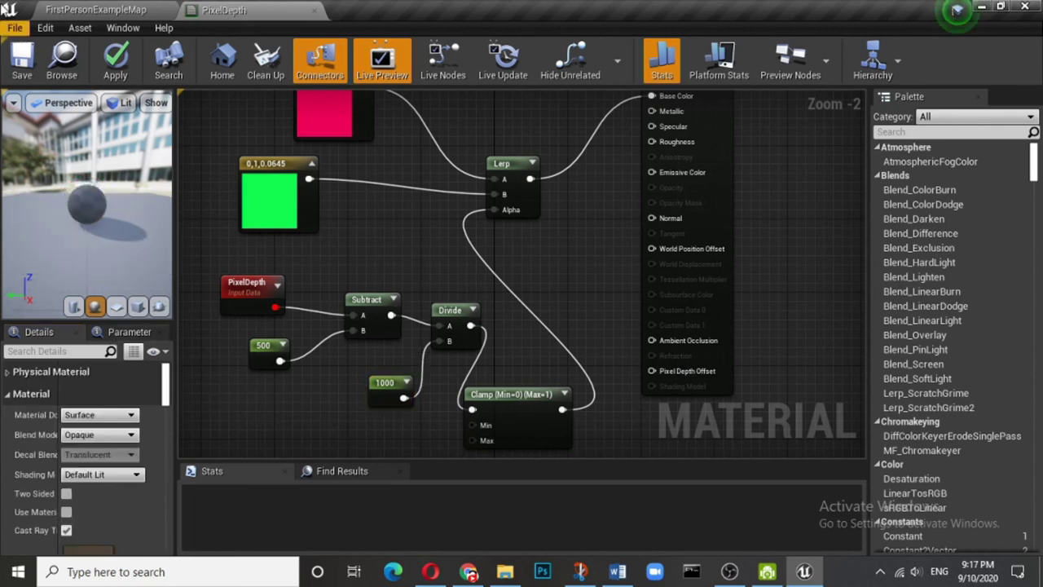
- Orbit and zoom the preview sphere to check the gradient with the 1000 divisor, then save the material
{"action": "left_click_drag", "start_coordinate": [49, 175], "coordinate": [74, 184]}
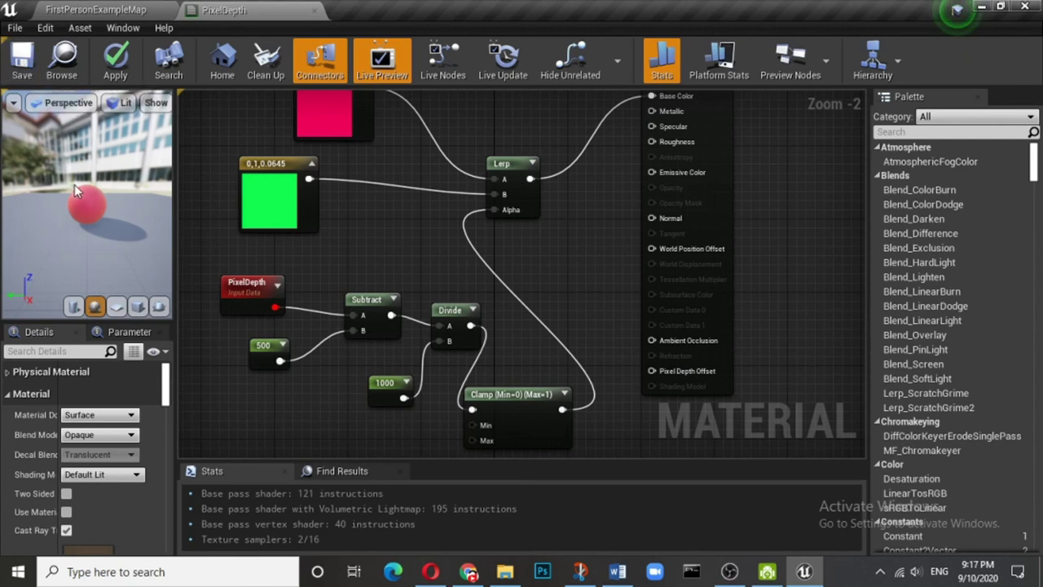
{"action": "scroll", "coordinate": [75, 185], "scroll_direction": "down", "scroll_amount": 3}
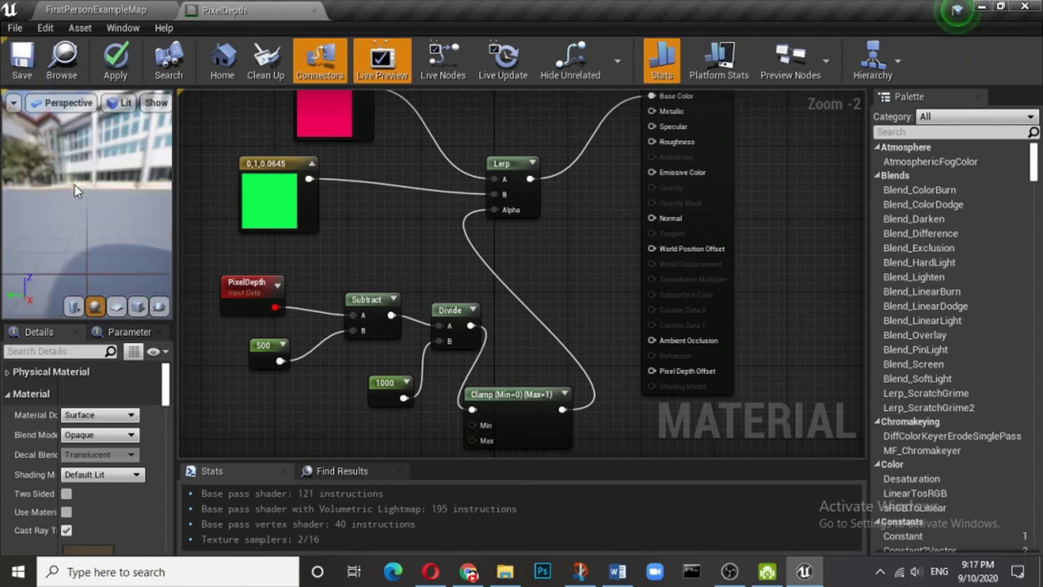
{"action": "scroll", "coordinate": [74, 184], "scroll_direction": "up", "scroll_amount": 5}
{"action": "scroll", "coordinate": [74, 184], "scroll_direction": "down", "scroll_amount": 5}
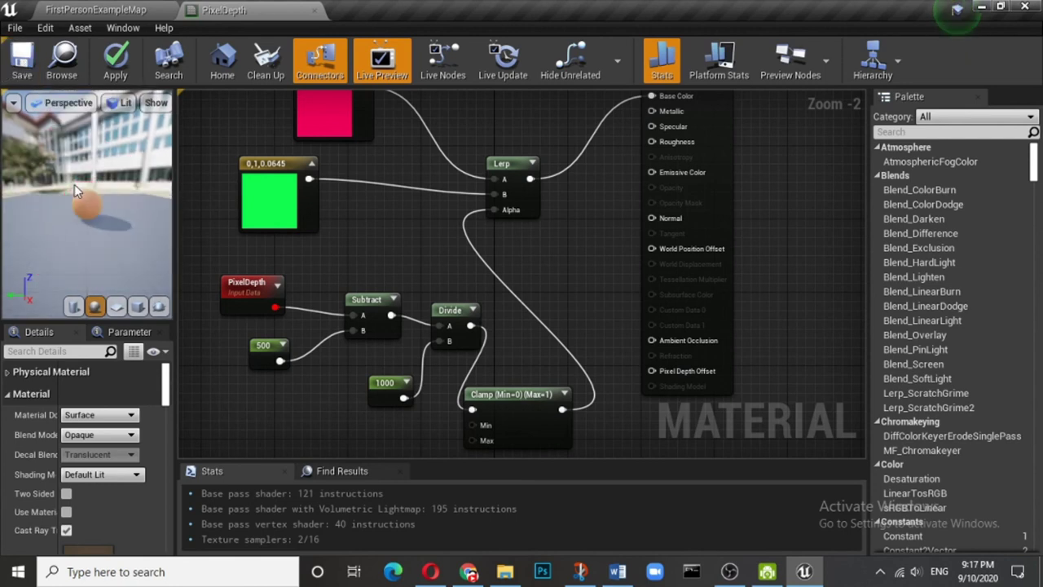
{"action": "left_click_drag", "start_coordinate": [74, 184], "coordinate": [136, 144]}
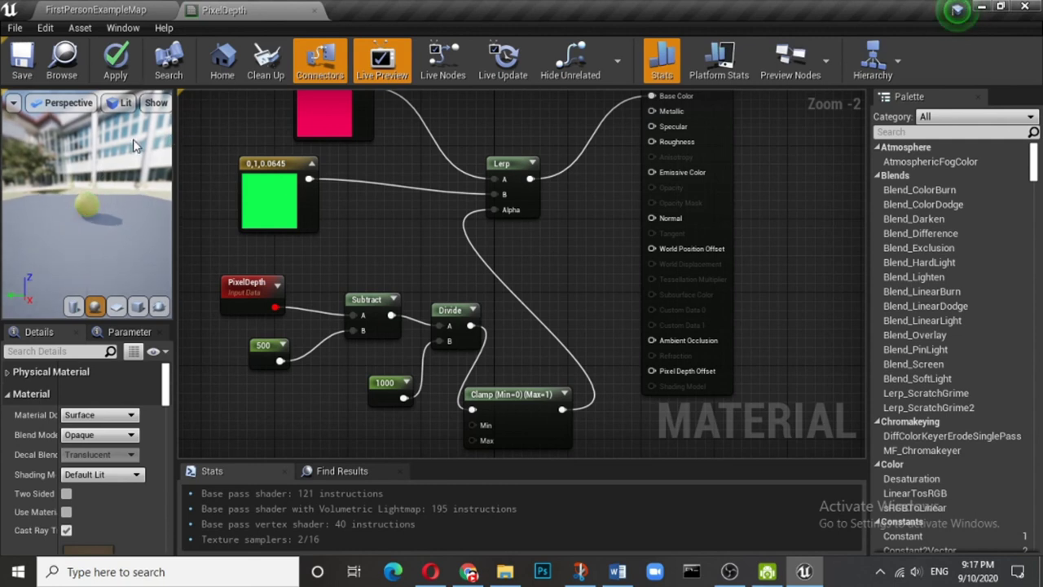
{"action": "scroll", "coordinate": [135, 145], "scroll_direction": "up", "scroll_amount": 3}
{"action": "scroll", "coordinate": [135, 144], "scroll_direction": "up", "scroll_amount": 3}
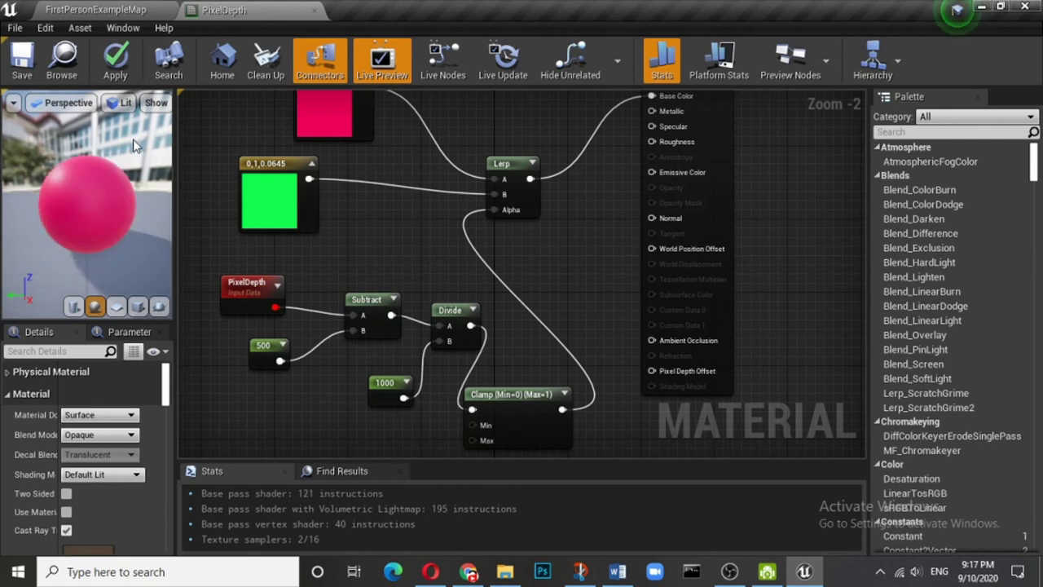
{"action": "scroll", "coordinate": [135, 144], "scroll_direction": "down", "scroll_amount": 8}
{"action": "scroll", "coordinate": [136, 144], "scroll_direction": "up", "scroll_amount": 5}
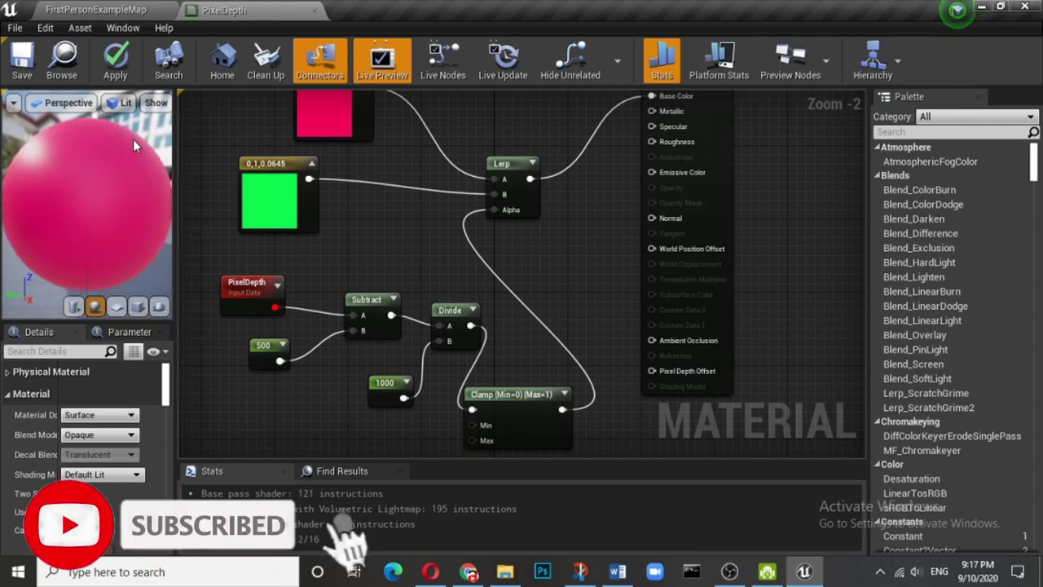
{"action": "scroll", "coordinate": [133, 138], "scroll_direction": "down", "scroll_amount": 8}
{"action": "scroll", "coordinate": [135, 144], "scroll_direction": "up", "scroll_amount": 6}
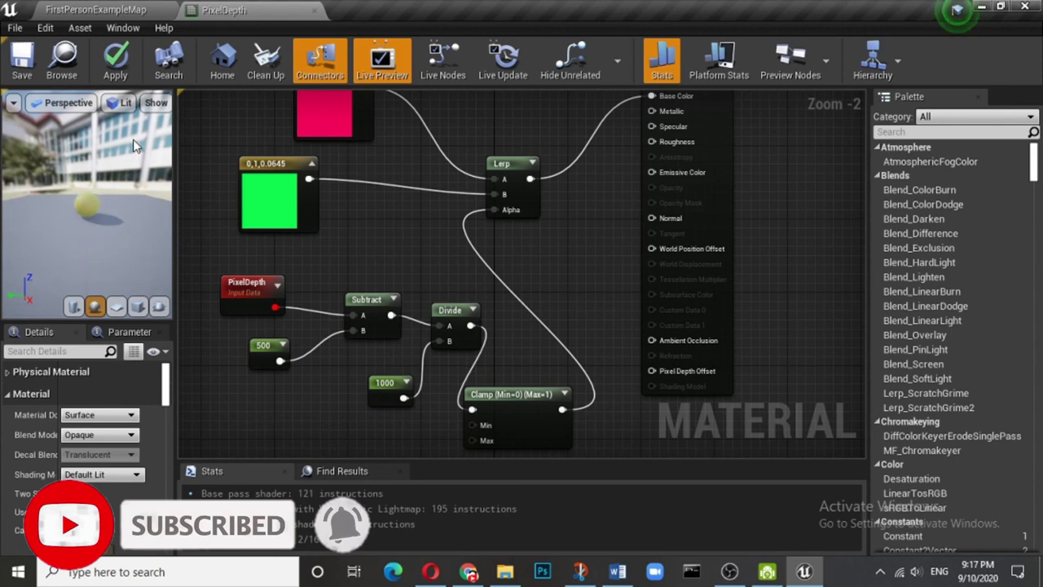
{"action": "left_click", "coordinate": [23, 59]}
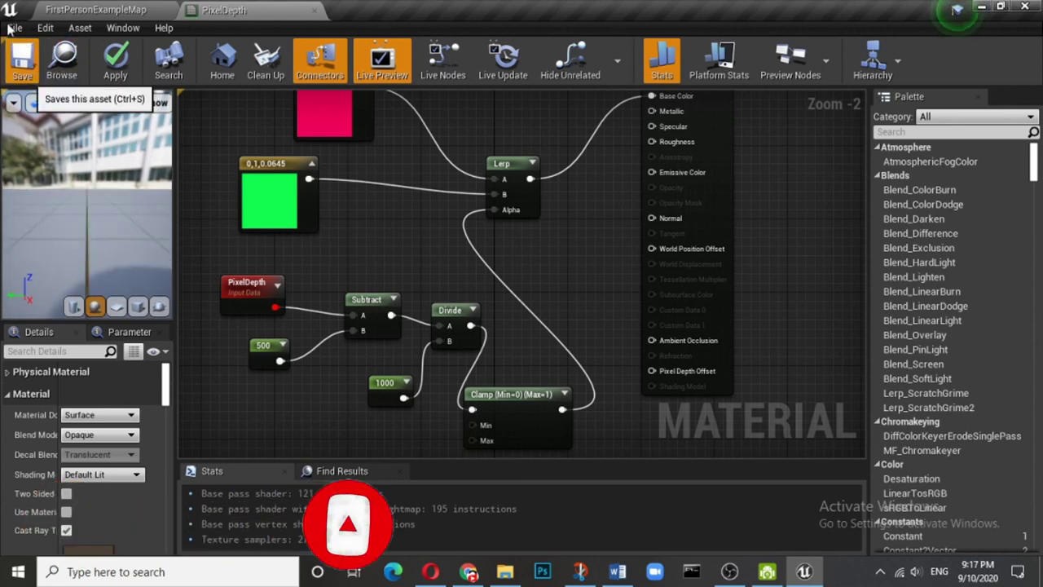
- In FirstPersonExampleMap, zoom in and out to see the floor shade from pink through orange to green
{"action": "left_click", "coordinate": [77, 10]}
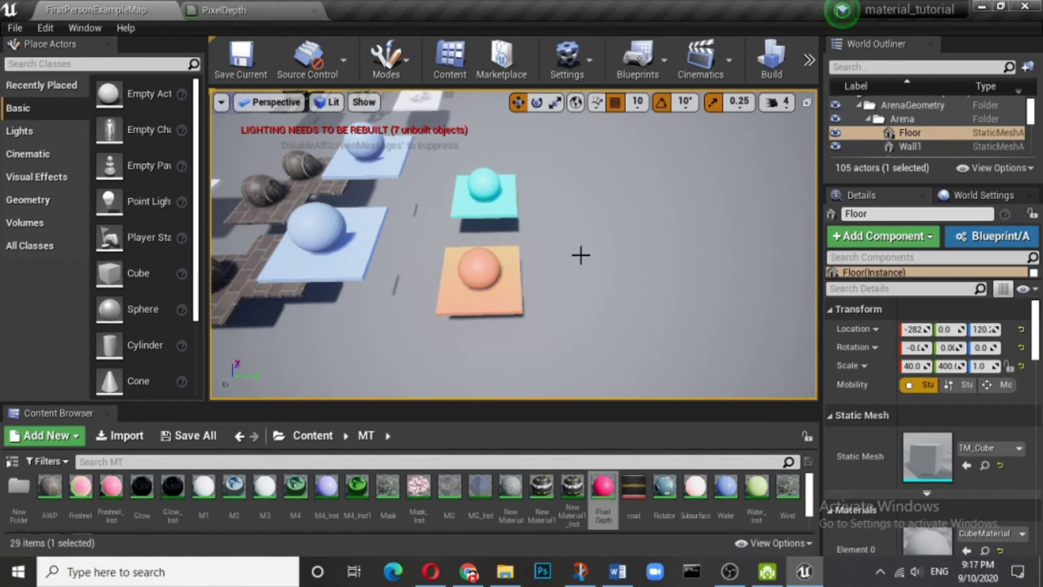
{"action": "scroll", "coordinate": [564, 269], "scroll_direction": "up", "scroll_amount": 5}
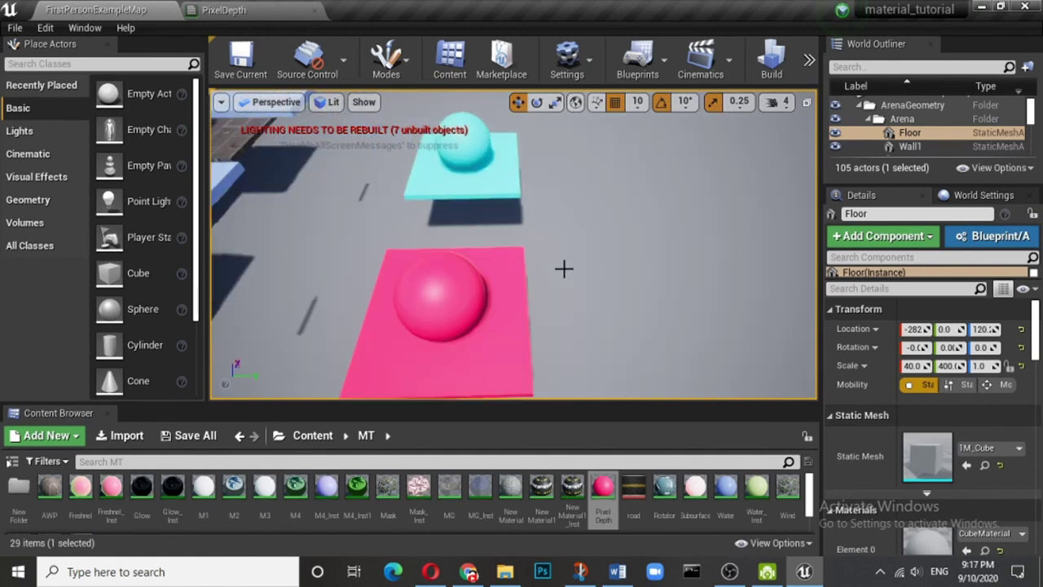
{"action": "scroll", "coordinate": [564, 269], "scroll_direction": "down", "scroll_amount": 10}
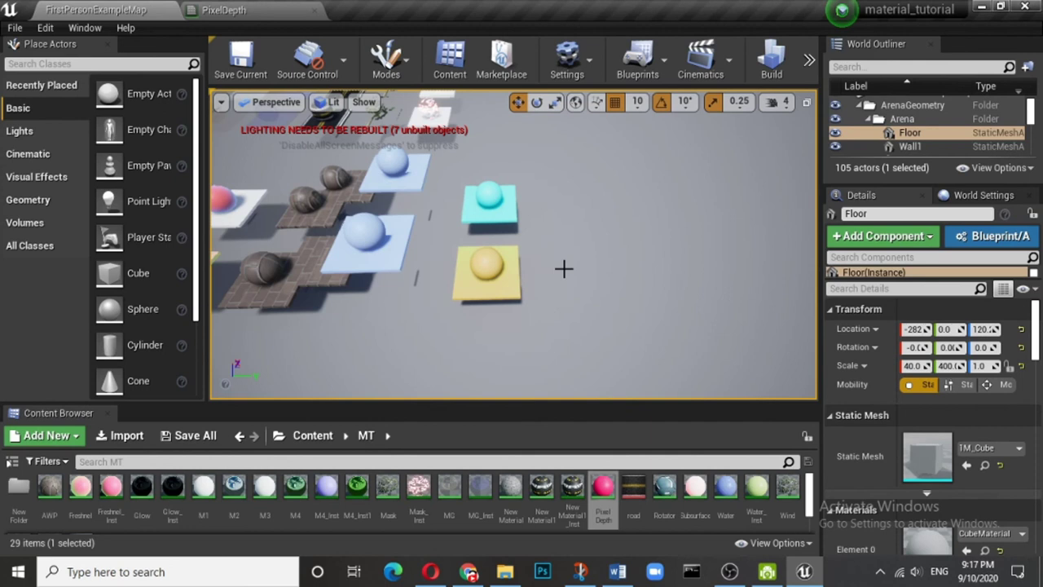
{"action": "scroll", "coordinate": [564, 269], "scroll_direction": "down", "scroll_amount": 10}
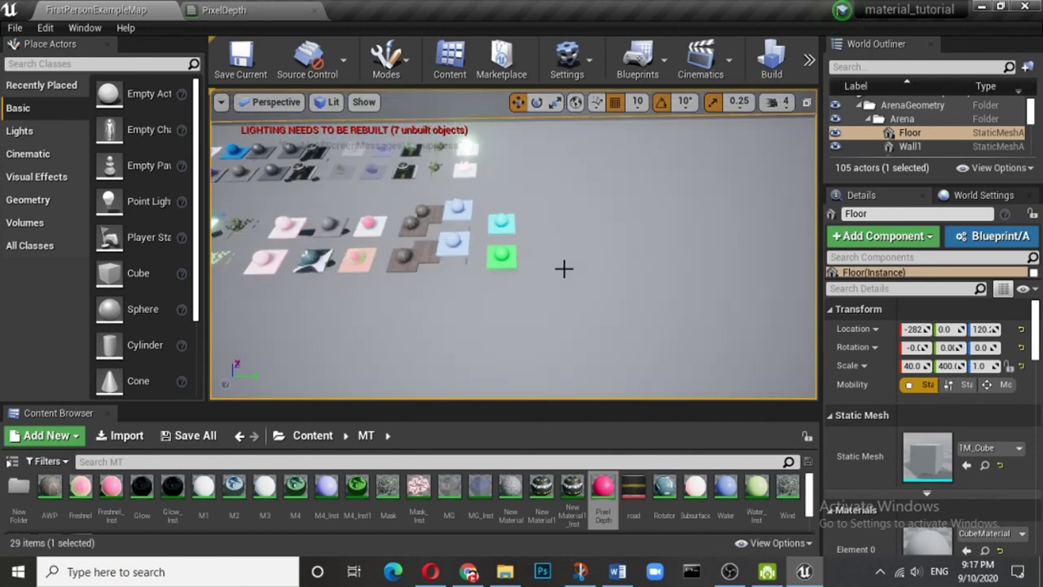
{"action": "scroll", "coordinate": [564, 269], "scroll_direction": "up", "scroll_amount": 10}
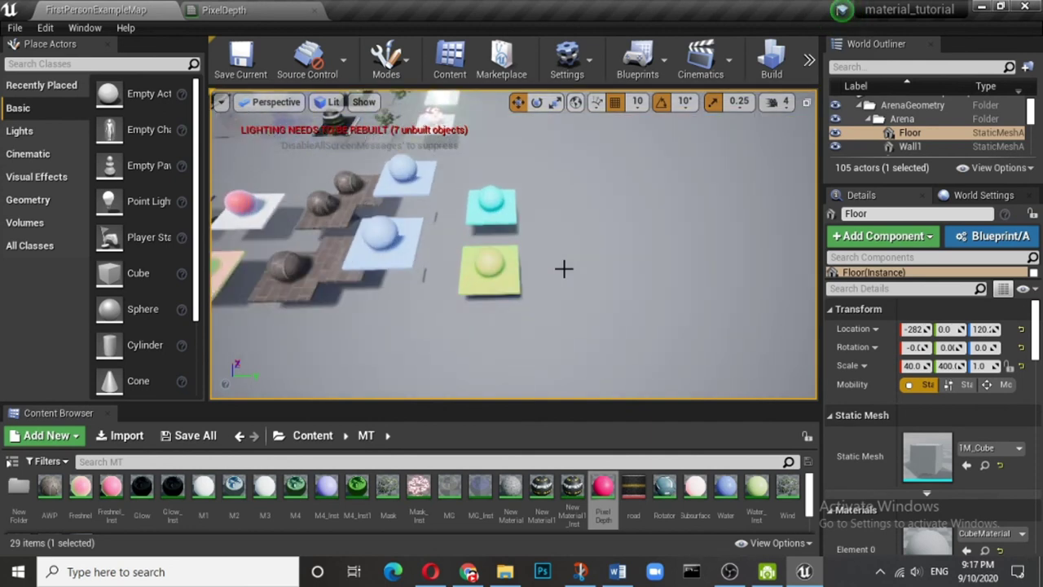
{"action": "scroll", "coordinate": [564, 269], "scroll_direction": "up", "scroll_amount": 10}
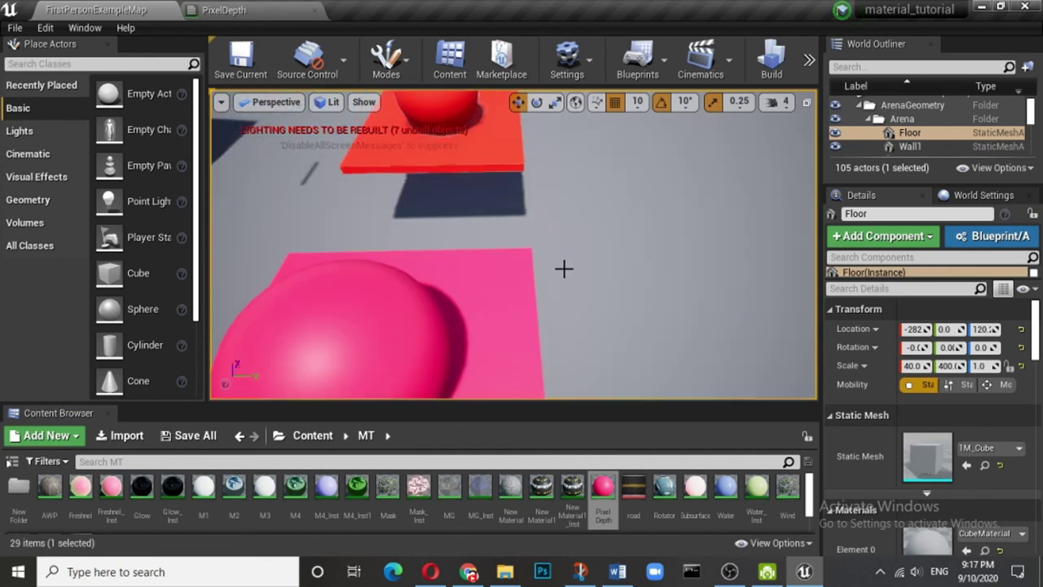
{"action": "scroll", "coordinate": [564, 269], "scroll_direction": "down", "scroll_amount": 10}
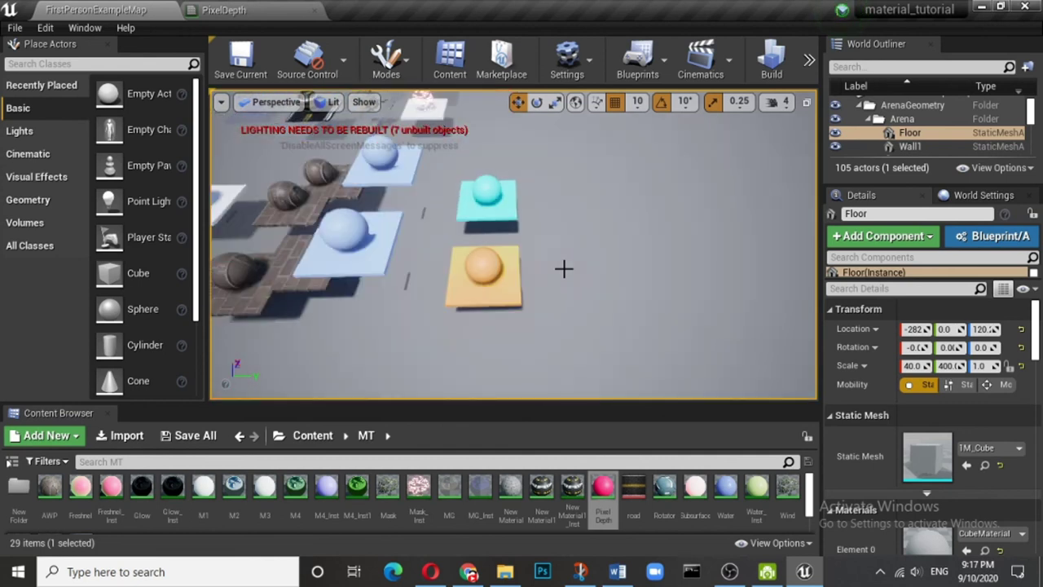
{"action": "scroll", "coordinate": [564, 269], "scroll_direction": "down", "scroll_amount": 5}
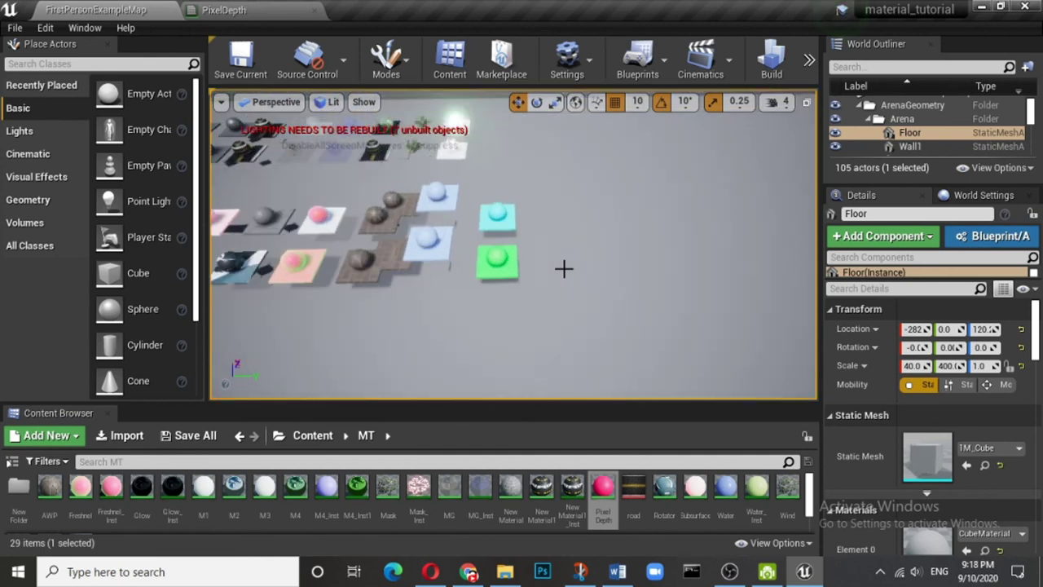